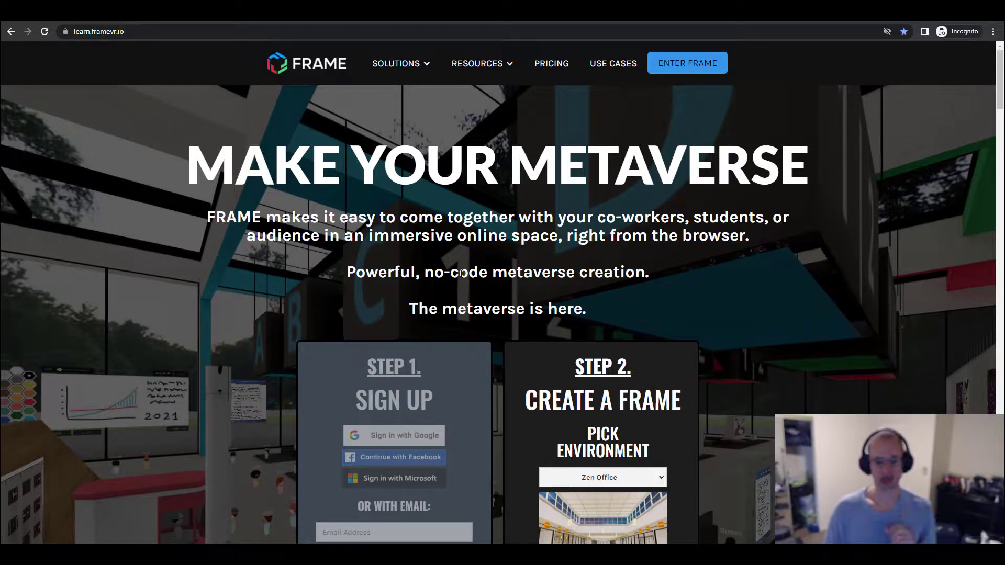
Step: Preview the Island environment and then the Lounge environment for the new frame in the Create a Frame form
{"action": "scroll", "coordinate": [471, 275], "scroll_direction": "down", "scroll_amount": 3}
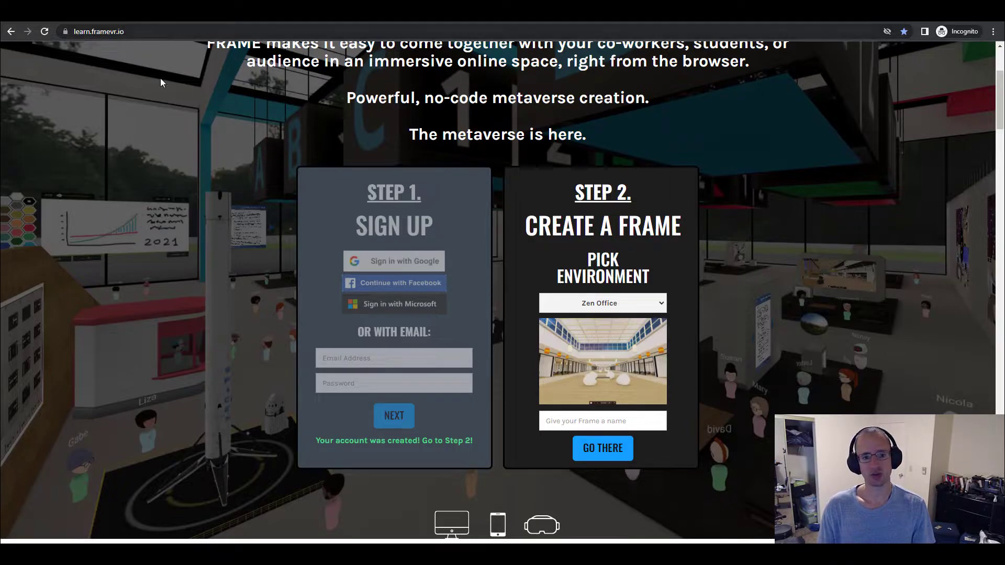
{"action": "scroll", "coordinate": [790, 192], "scroll_direction": "up", "scroll_amount": 3}
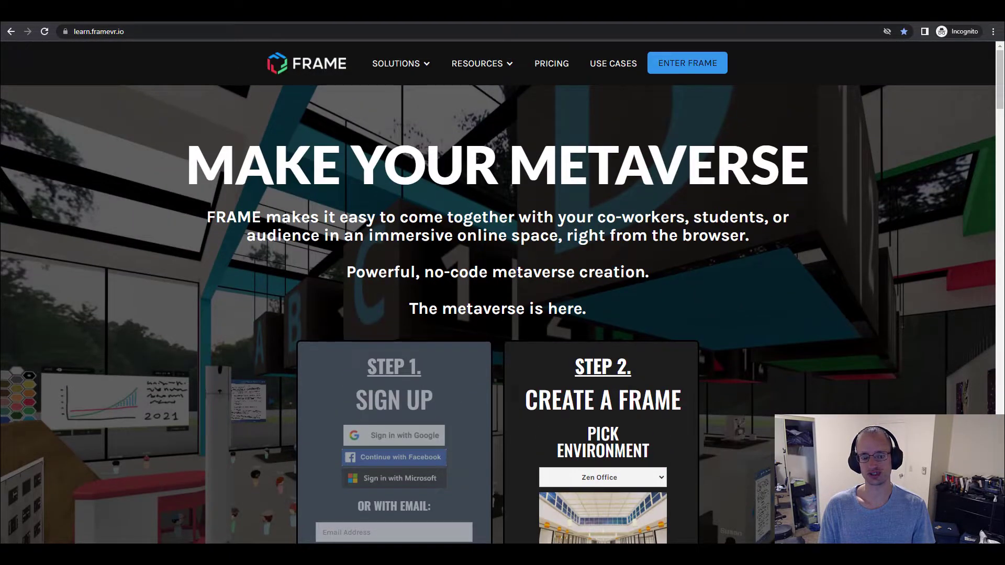
{"action": "scroll", "coordinate": [566, 400], "scroll_direction": "down", "scroll_amount": 2}
{"action": "scroll", "coordinate": [566, 373], "scroll_direction": "down", "scroll_amount": 2}
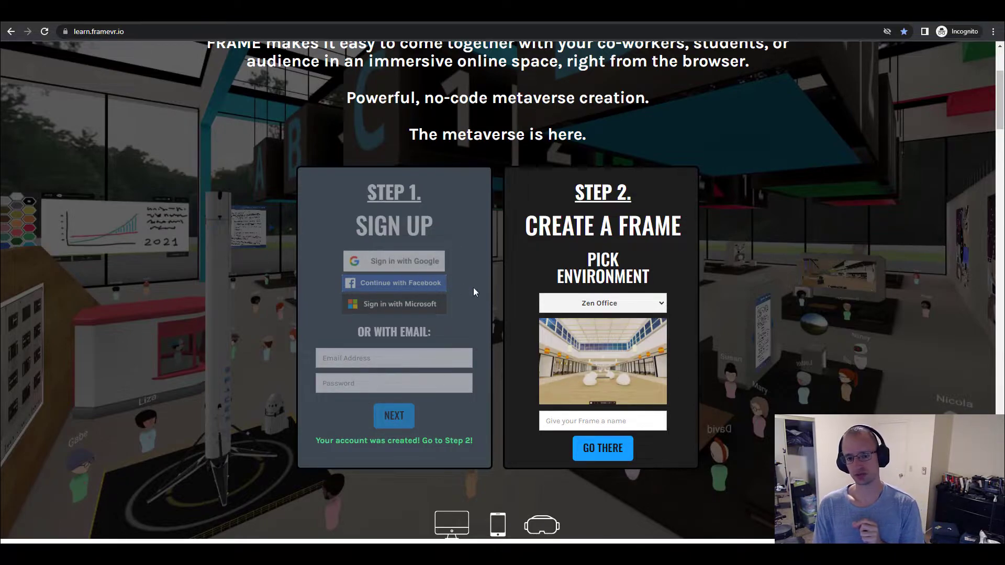
{"action": "left_click", "coordinate": [625, 308]}
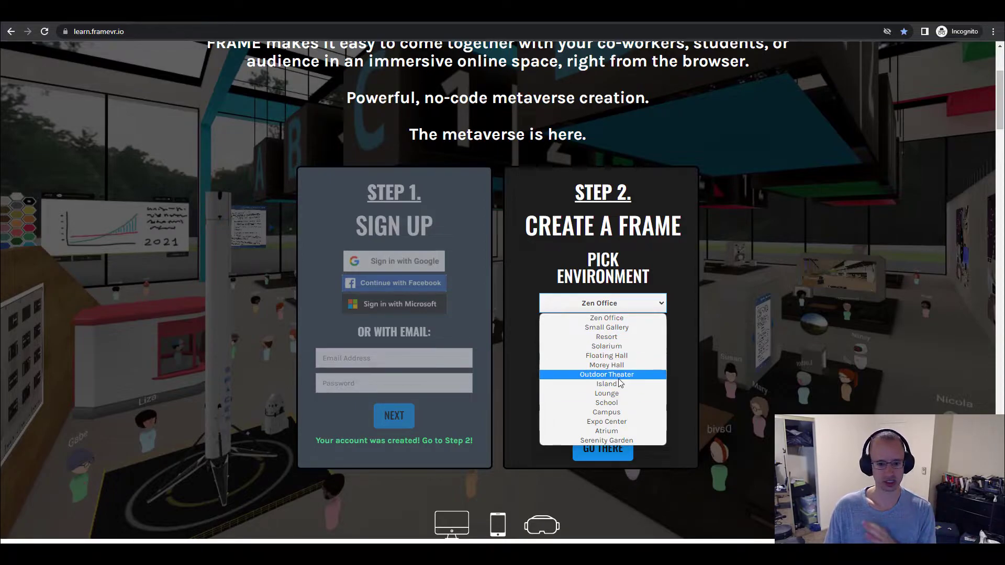
{"action": "left_click", "coordinate": [608, 384]}
{"action": "left_click", "coordinate": [621, 306]}
{"action": "left_click", "coordinate": [614, 393]}
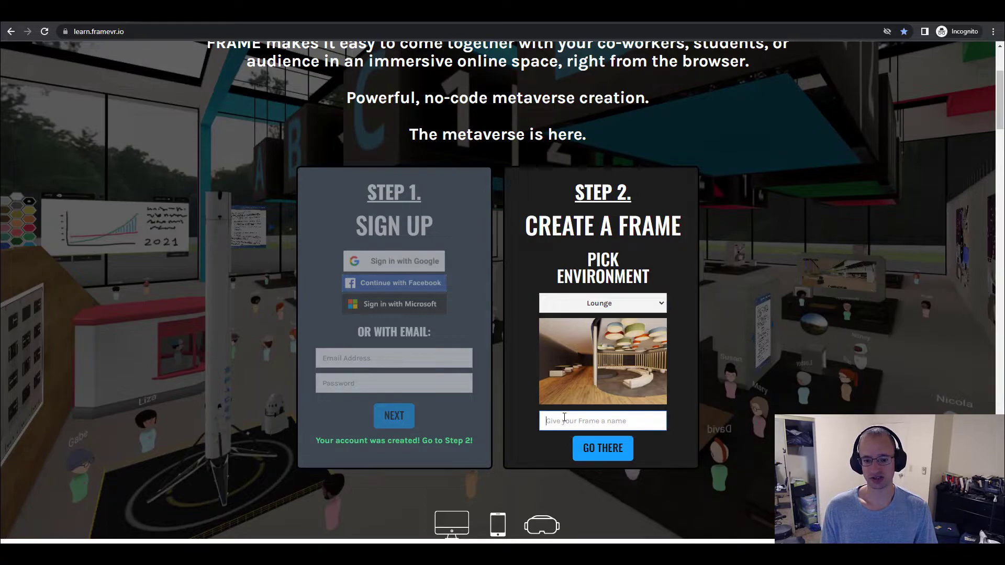
Step: Look through the list of available environments and check the field for naming the frame
{"action": "left_click", "coordinate": [623, 312]}
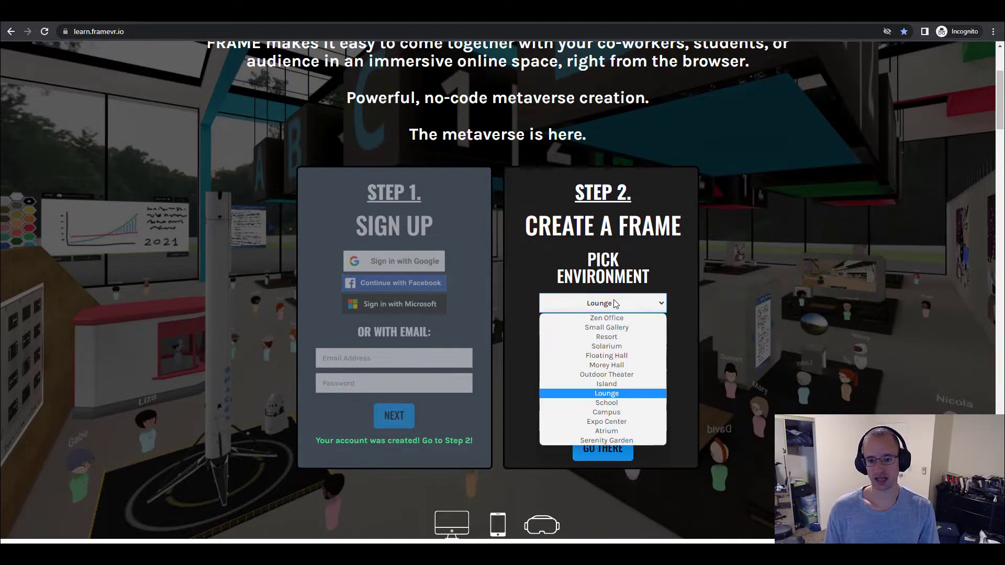
{"action": "left_click", "coordinate": [682, 371]}
{"action": "left_click", "coordinate": [608, 421]}
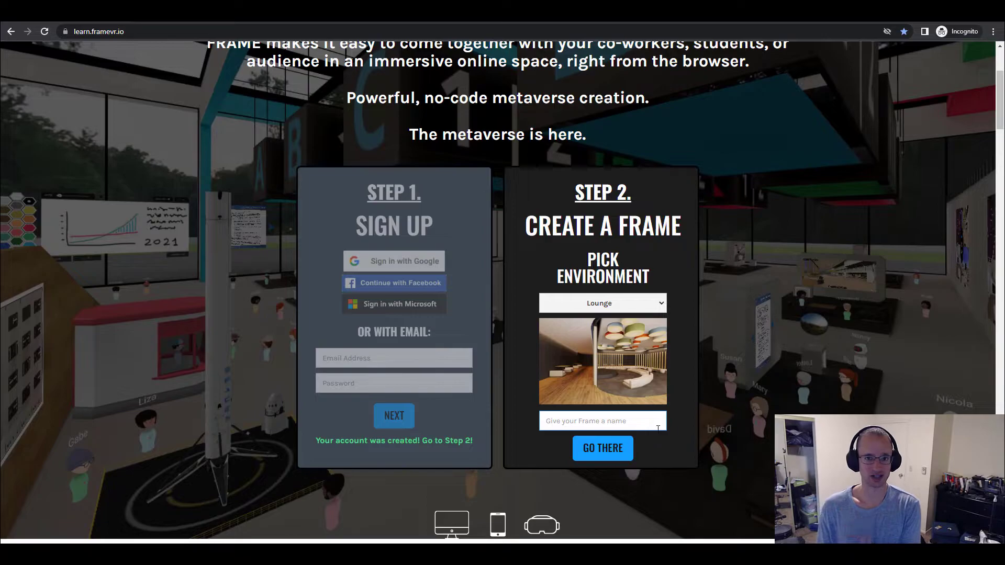
{"action": "left_click", "coordinate": [663, 462]}
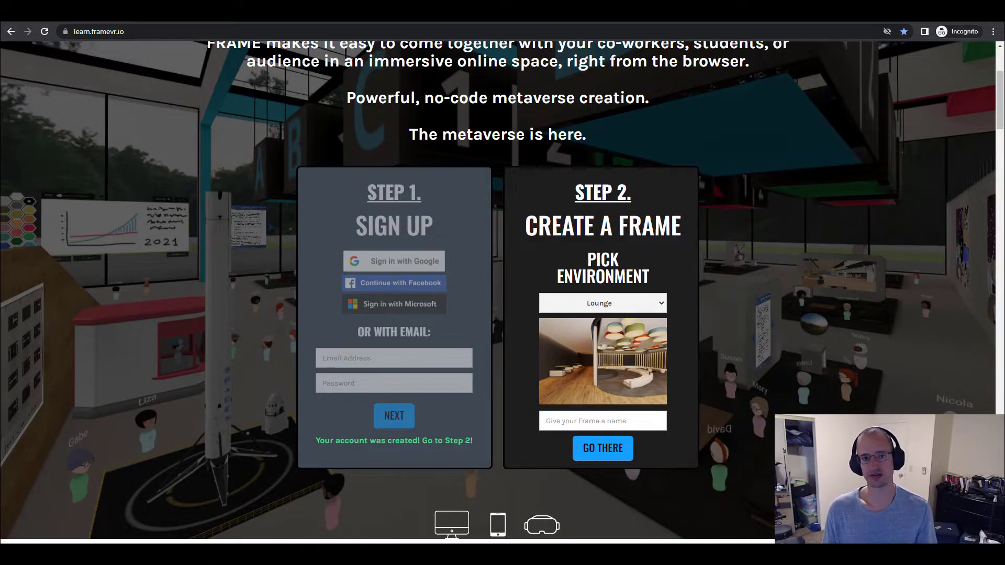
Step: Switch to the browser window with the creation-journey frame and examine its web address and gallery space
{"action": "left_click_drag", "start_coordinate": [539, 15], "coordinate": [529, 175]}
{"action": "left_click_drag", "start_coordinate": [440, 179], "coordinate": [416, 83]}
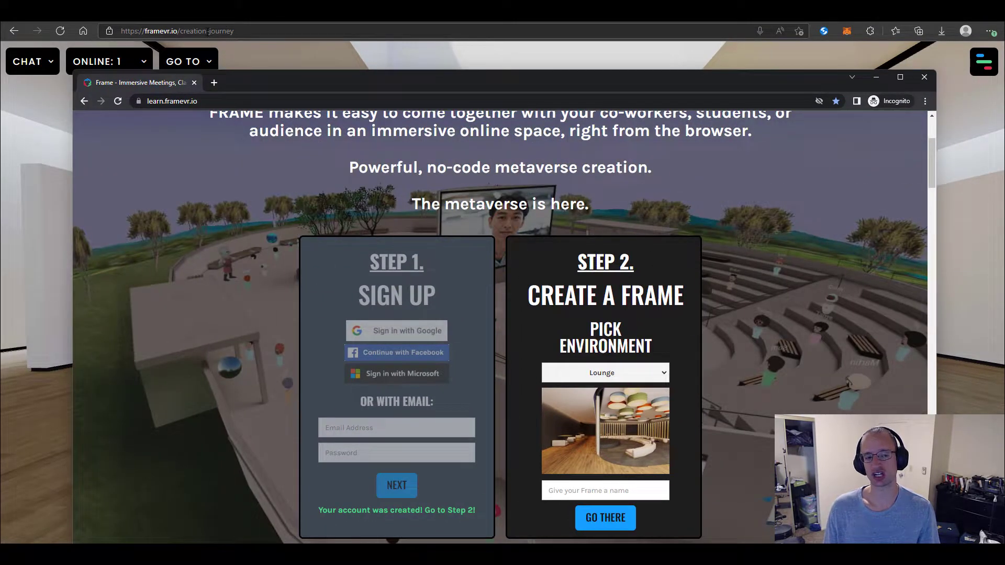
{"action": "left_click", "coordinate": [278, 51]}
{"action": "left_click", "coordinate": [178, 30]}
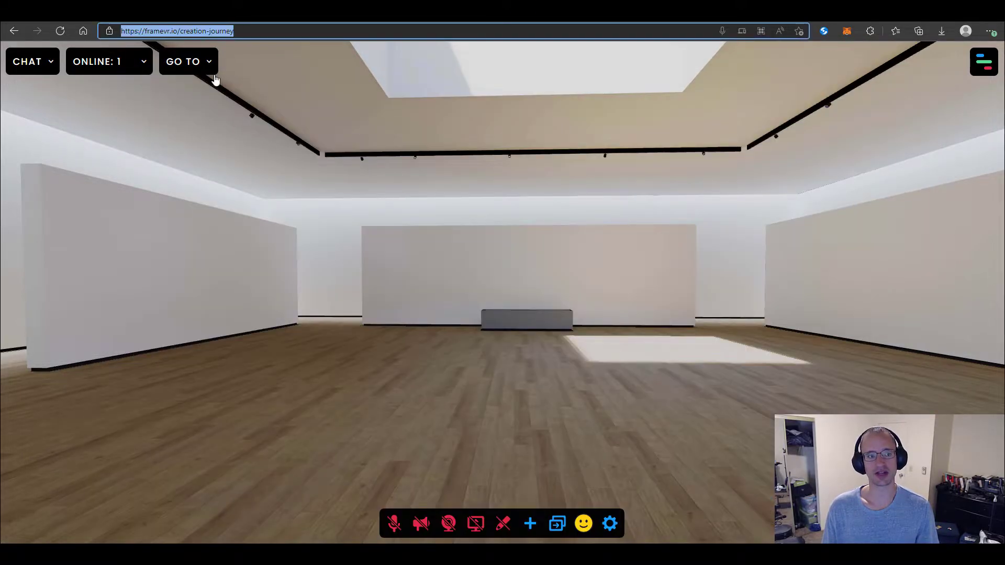
{"action": "left_click", "coordinate": [247, 31]}
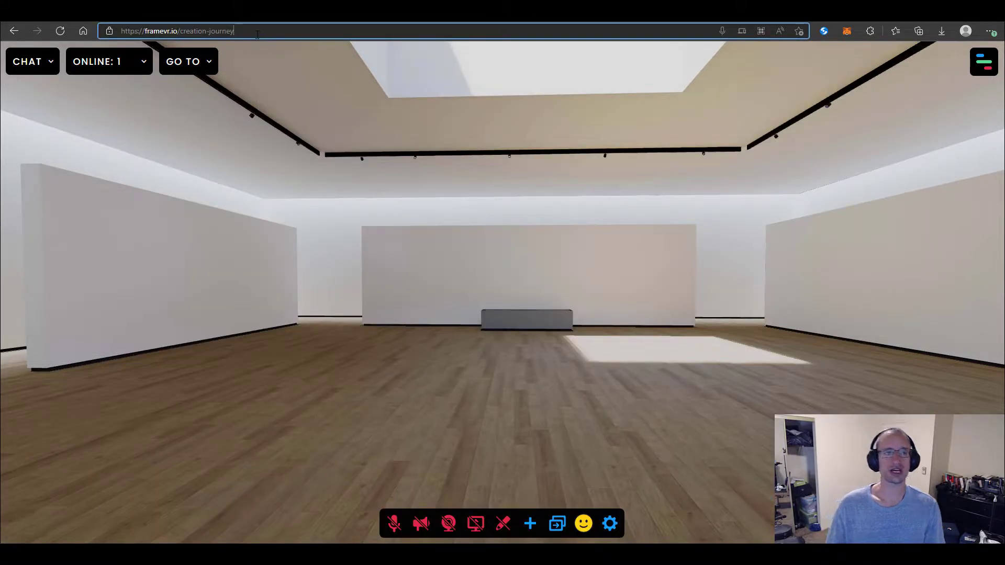
{"action": "left_click_drag", "start_coordinate": [759, 191], "coordinate": [536, 328]}
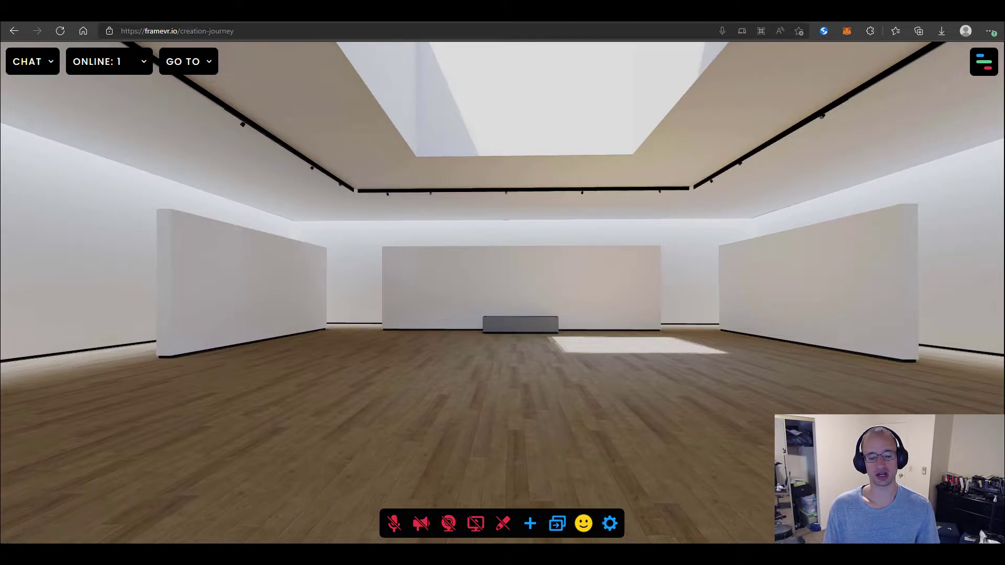
Step: Switch back to the learn.framevr.io page and set the new frame's environment to Small Gallery
{"action": "left_click", "coordinate": [239, 555]}
{"action": "left_click", "coordinate": [900, 77]}
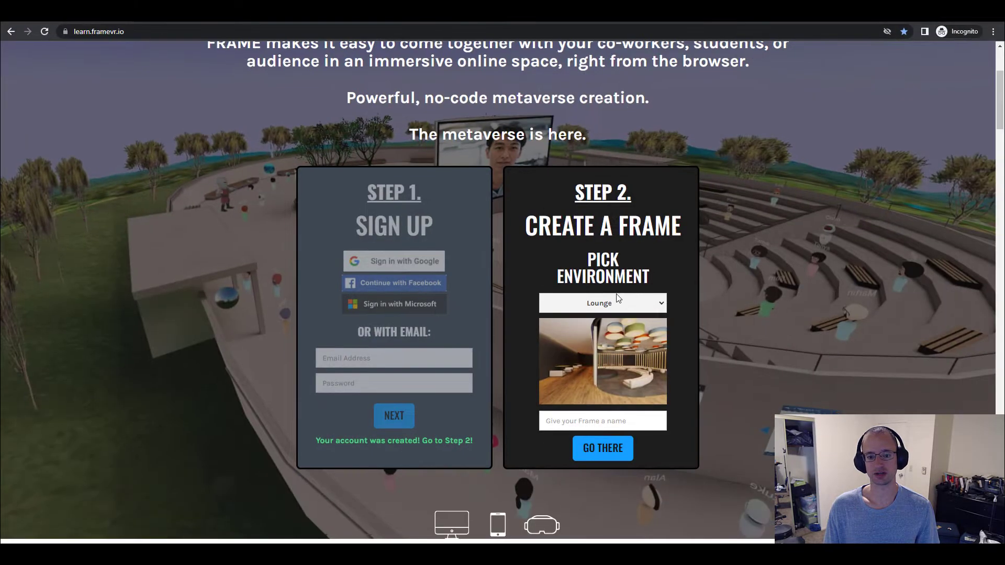
{"action": "left_click", "coordinate": [602, 304]}
{"action": "left_click", "coordinate": [602, 326]}
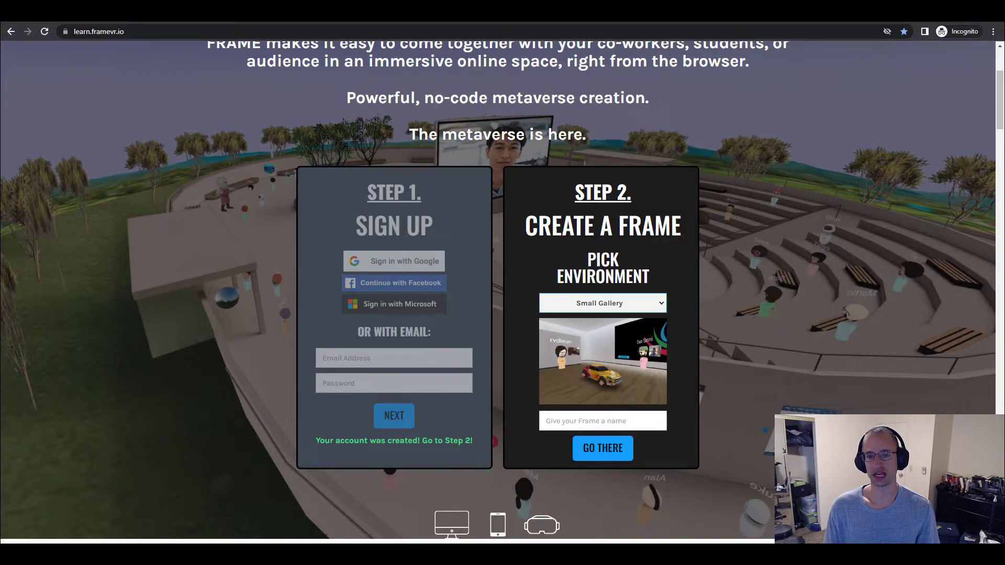
Step: Return to the creation-journey frame and move backward and forward while looking around the gallery
{"action": "left_click_drag", "start_coordinate": [584, 11], "coordinate": [578, 409]}
{"action": "left_click", "coordinate": [576, 314]}
{"action": "key", "text": "s"}
{"action": "left_click_drag", "start_coordinate": [536, 358], "coordinate": [577, 357]}
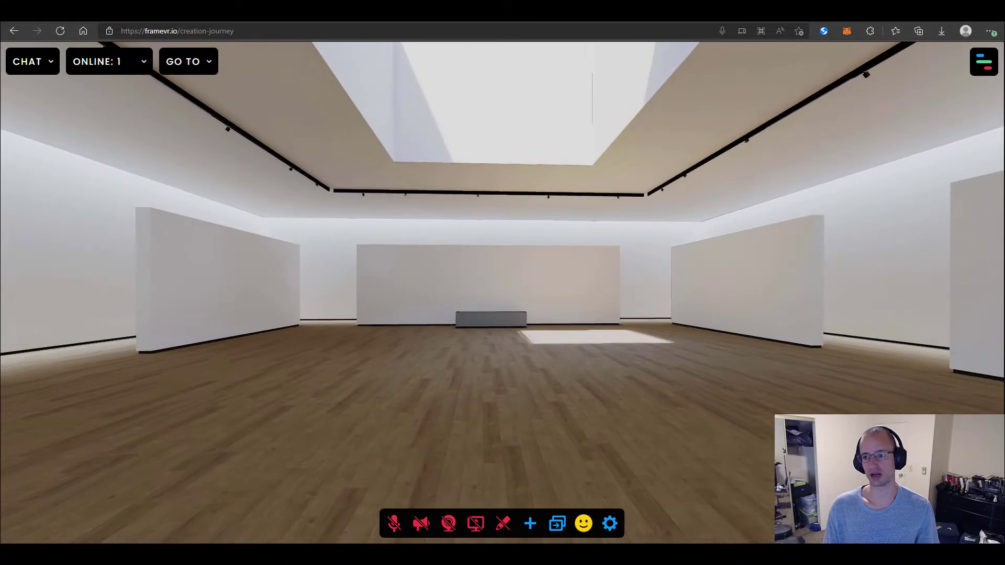
{"action": "left_click_drag", "start_coordinate": [759, 187], "coordinate": [711, 183]}
{"action": "key", "text": "w"}
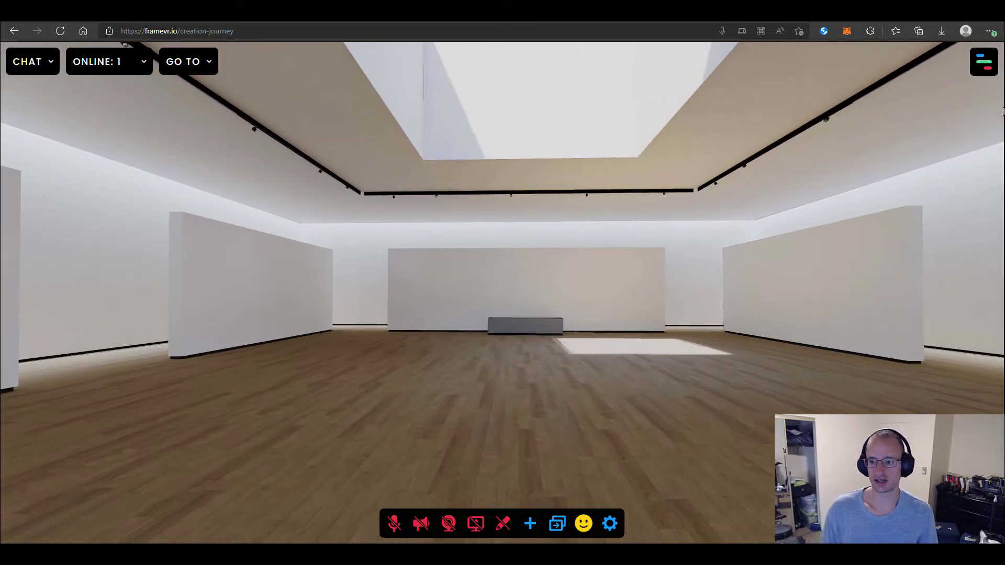
Step: Examine the frame's sidebar options and compare them with the sign-up page, then close the sidebar
{"action": "left_click", "coordinate": [994, 71]}
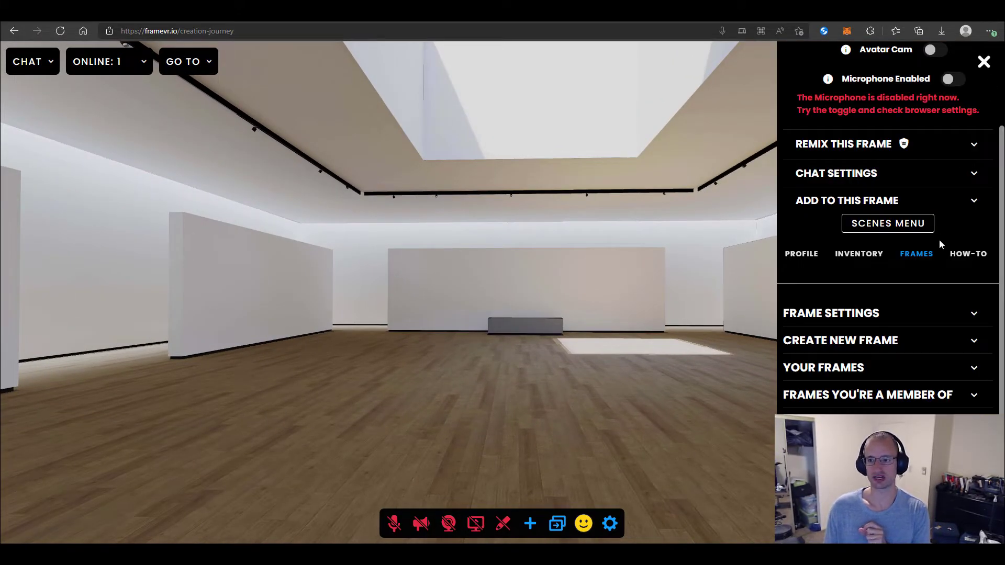
{"action": "scroll", "coordinate": [904, 195], "scroll_direction": "up", "scroll_amount": 2}
{"action": "scroll", "coordinate": [890, 236], "scroll_direction": "down", "scroll_amount": 5}
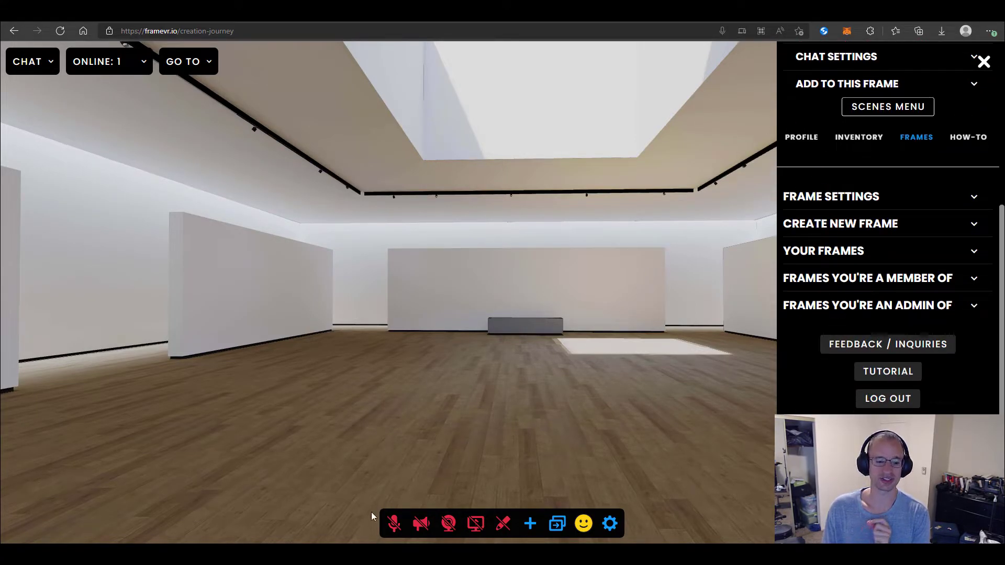
{"action": "left_click", "coordinate": [201, 554]}
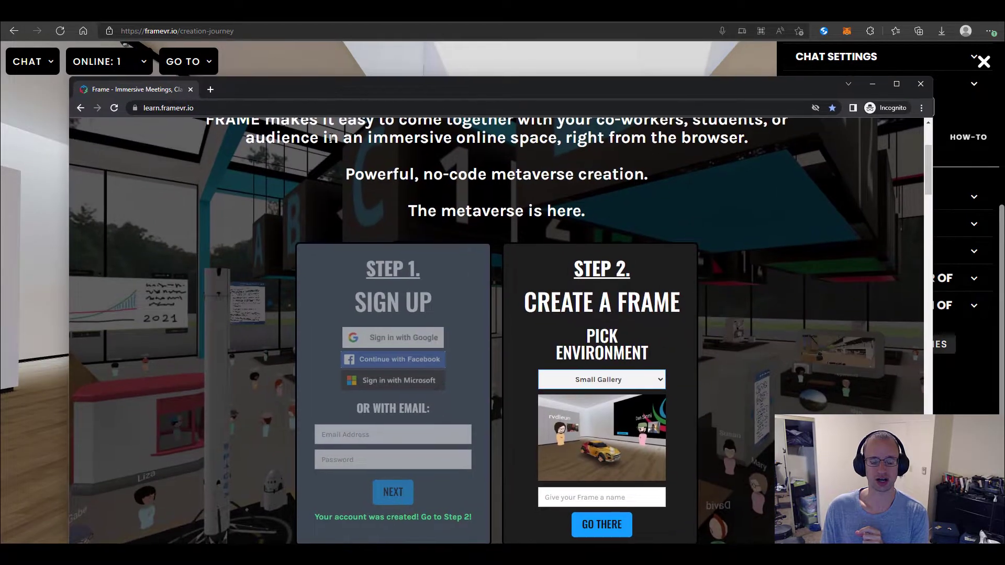
{"action": "left_click_drag", "start_coordinate": [360, 89], "coordinate": [365, 42]}
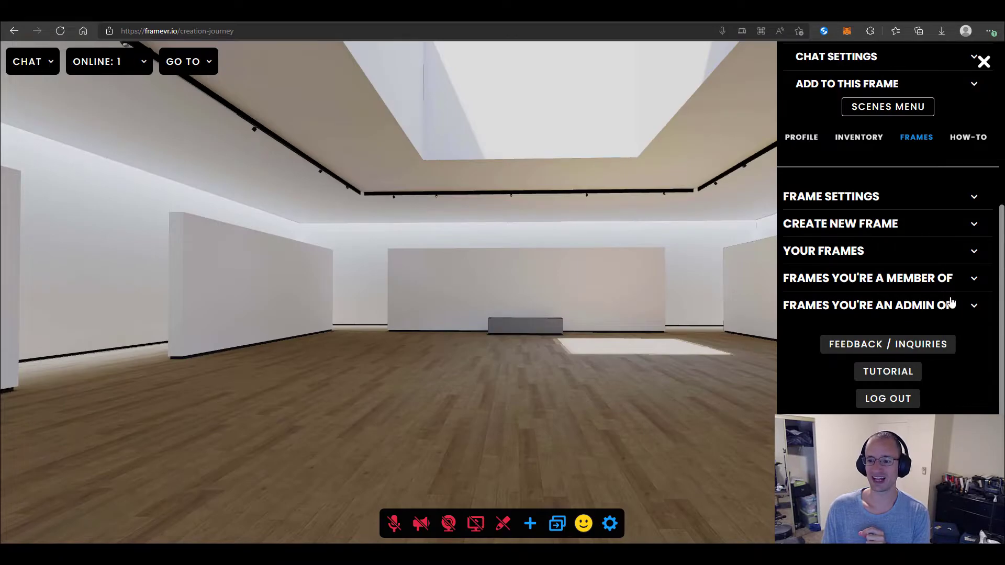
{"action": "scroll", "coordinate": [935, 274], "scroll_direction": "up", "scroll_amount": 4}
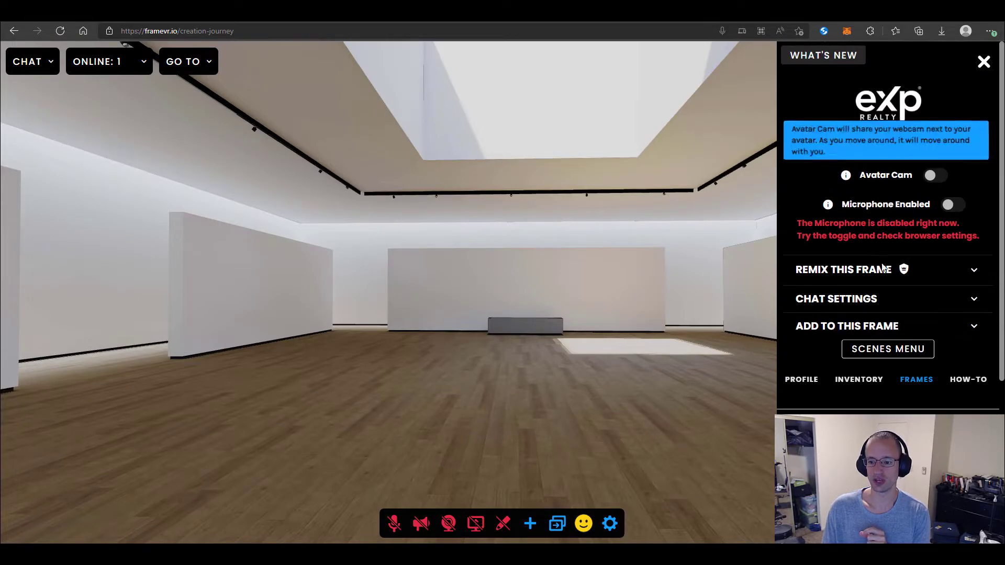
{"action": "scroll", "coordinate": [883, 268], "scroll_direction": "down", "scroll_amount": 5}
{"action": "scroll", "coordinate": [883, 268], "scroll_direction": "up", "scroll_amount": 5}
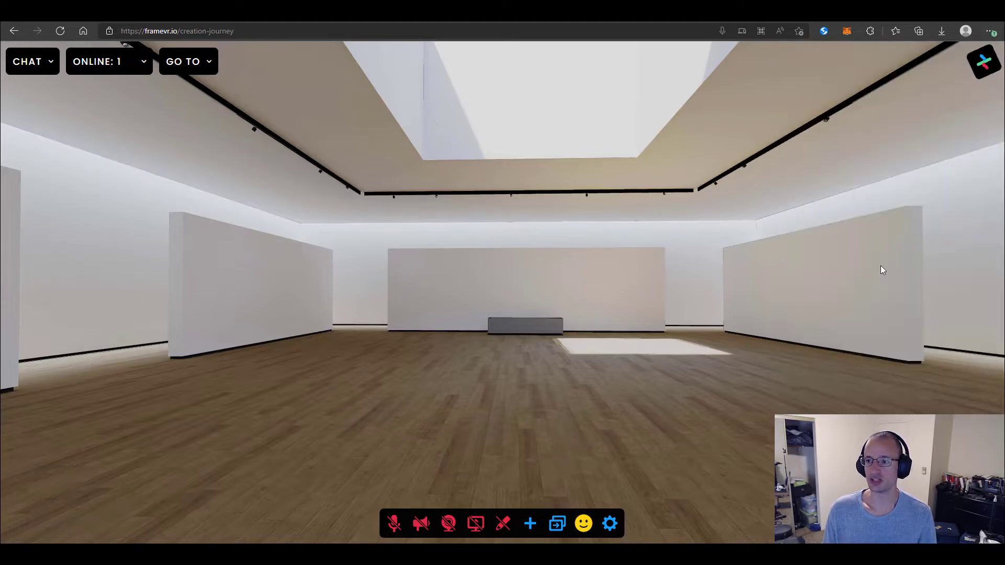
Step: Walk forward, backward and sideways through the gallery while turning the view to demonstrate movement
{"action": "left_click_drag", "start_coordinate": [608, 335], "coordinate": [630, 366]}
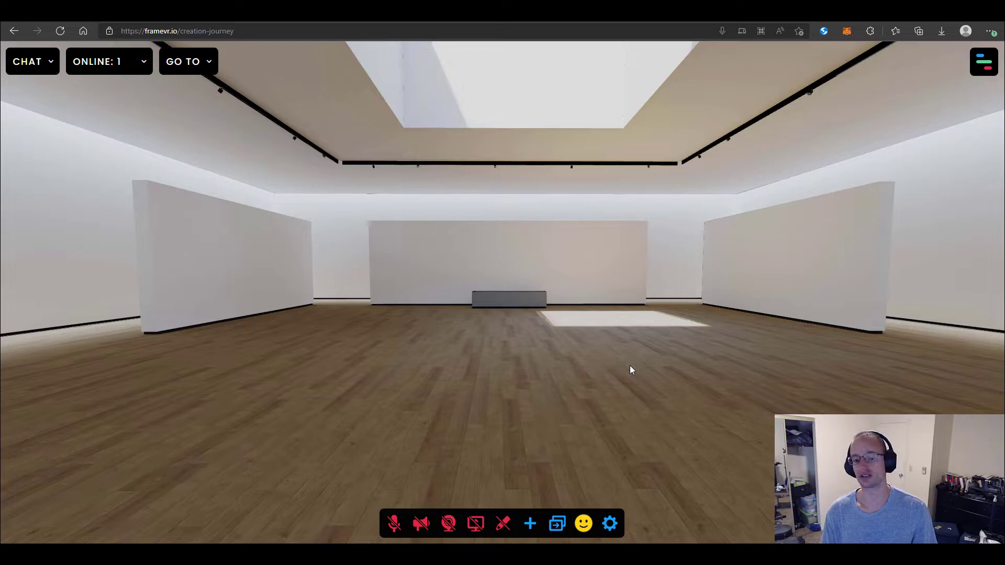
{"action": "left_click_drag", "start_coordinate": [629, 365], "coordinate": [589, 375]}
{"action": "key", "text": "s"}
{"action": "key", "text": "d"}
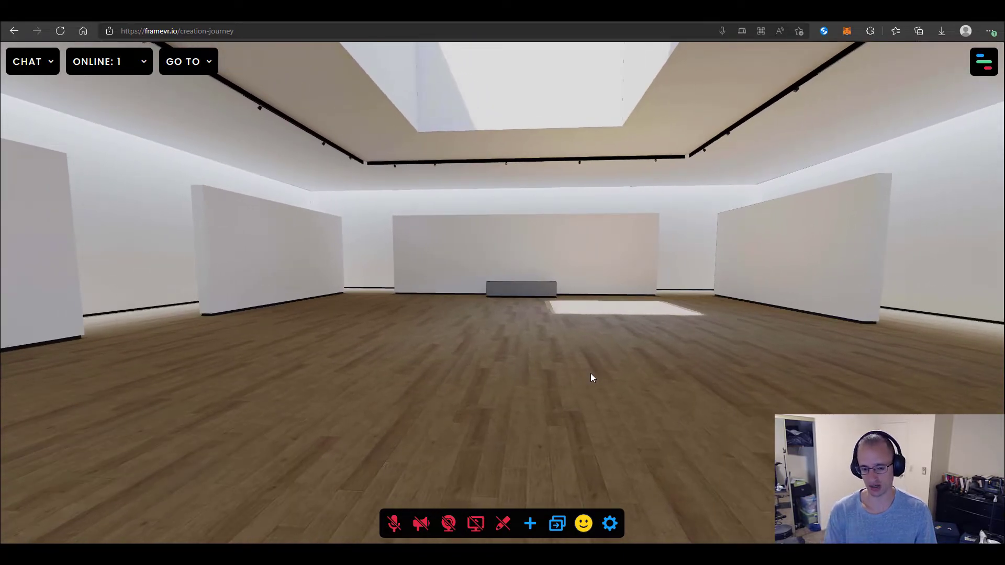
{"action": "key", "text": "w"}
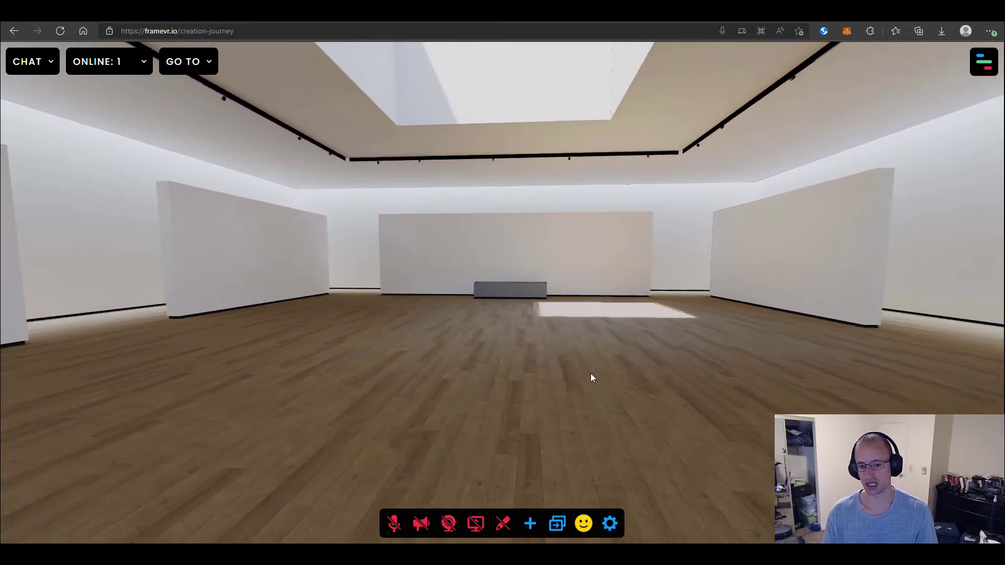
{"action": "key", "text": "w"}
{"action": "key", "text": "a"}
{"action": "key", "text": "d"}
{"action": "left_click_drag", "start_coordinate": [591, 372], "coordinate": [567, 343]}
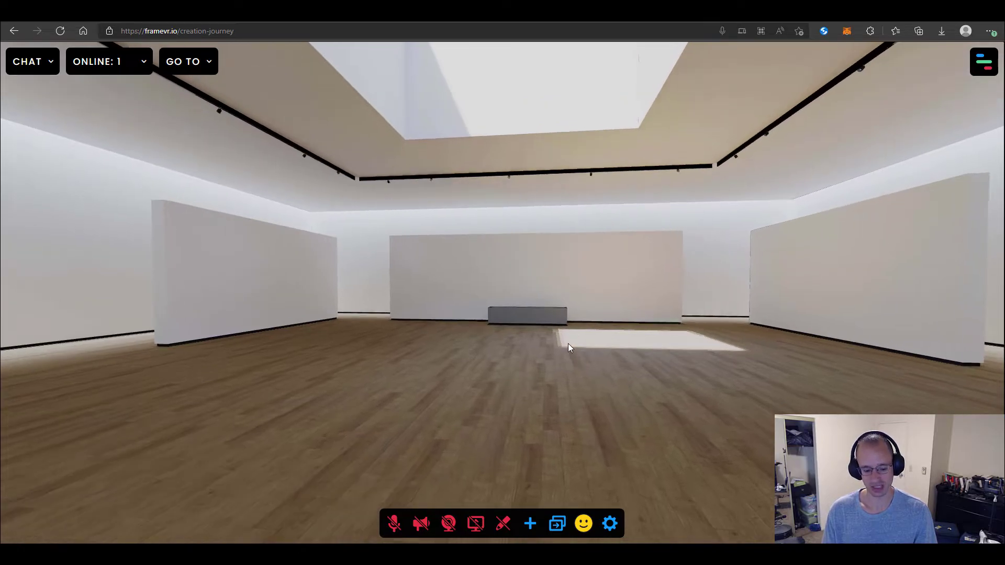
{"action": "key", "text": "w"}
{"action": "key", "text": "a"}
{"action": "key", "text": "d"}
{"action": "key", "text": "a"}
{"action": "key", "text": "a"}
{"action": "key", "text": "d"}
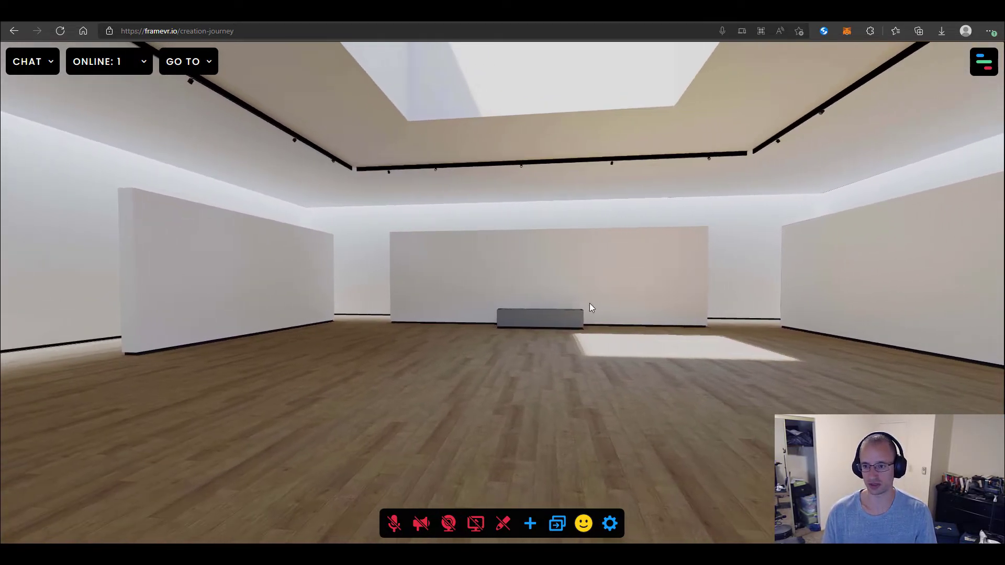
Step: Examine the Arrow (and A, D) Keys movement options under the profile's user preferences
{"action": "left_click", "coordinate": [984, 68]}
{"action": "left_click", "coordinate": [787, 381]}
{"action": "scroll", "coordinate": [838, 375], "scroll_direction": "down", "scroll_amount": 3}
{"action": "scroll", "coordinate": [838, 376], "scroll_direction": "down", "scroll_amount": 2}
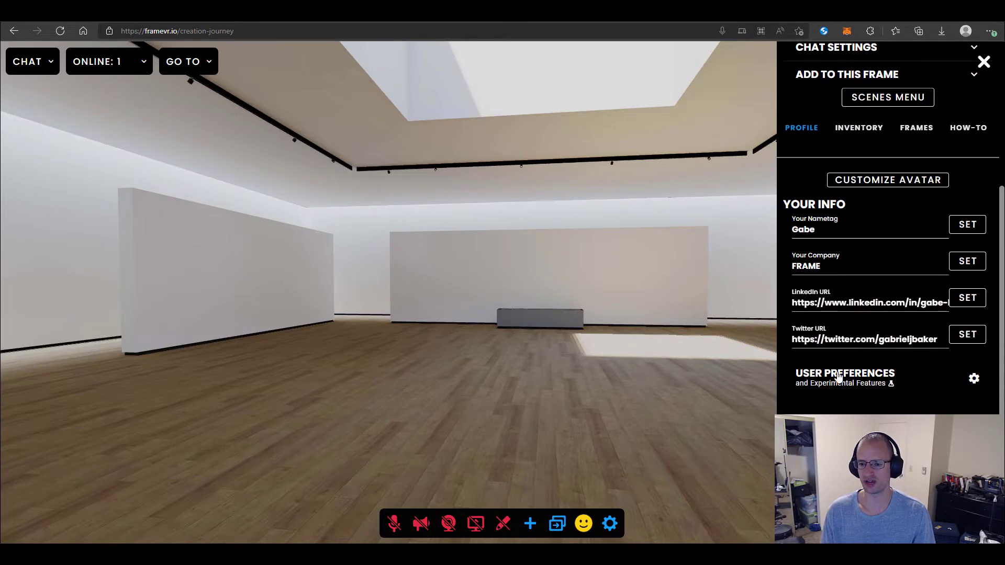
{"action": "left_click", "coordinate": [971, 384]}
{"action": "scroll", "coordinate": [846, 291], "scroll_direction": "down", "scroll_amount": 3}
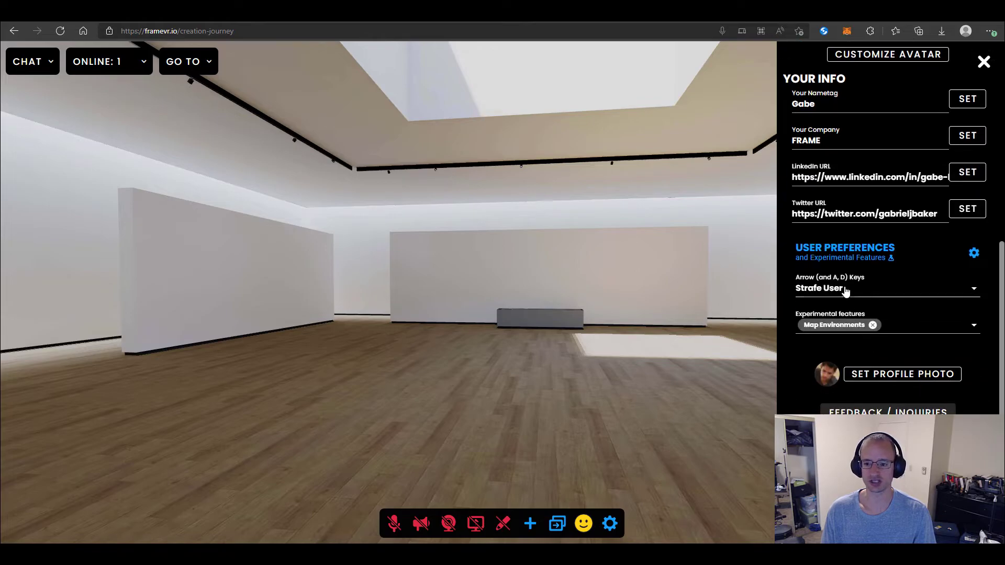
{"action": "left_click", "coordinate": [827, 292]}
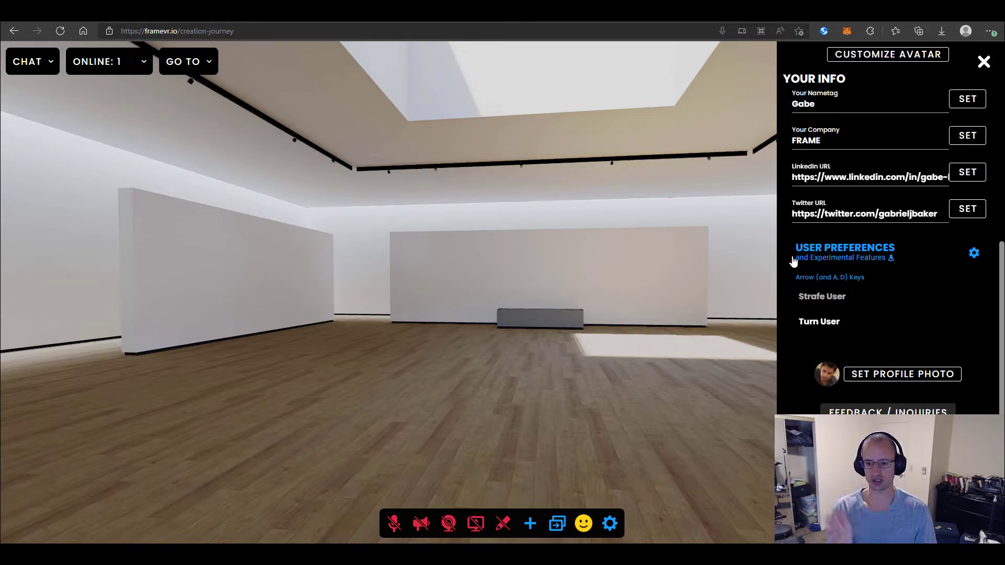
{"action": "left_click", "coordinate": [793, 259]}
{"action": "left_click_drag", "start_coordinate": [672, 337], "coordinate": [617, 343]}
Step: Show the sidebar's Frames section and look over its frame settings and creation options
{"action": "scroll", "coordinate": [890, 230], "scroll_direction": "up", "scroll_amount": 5}
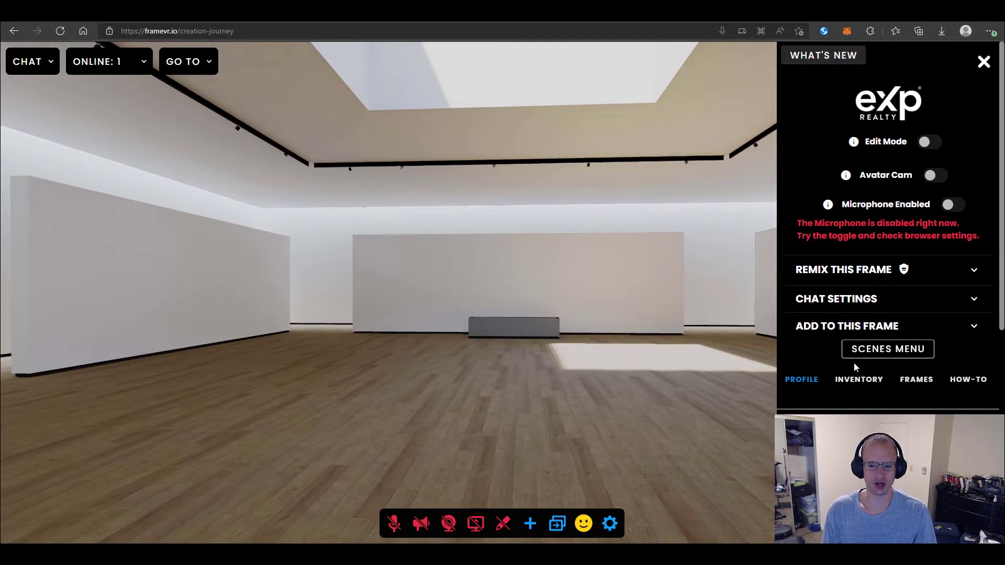
{"action": "left_click", "coordinate": [902, 392]}
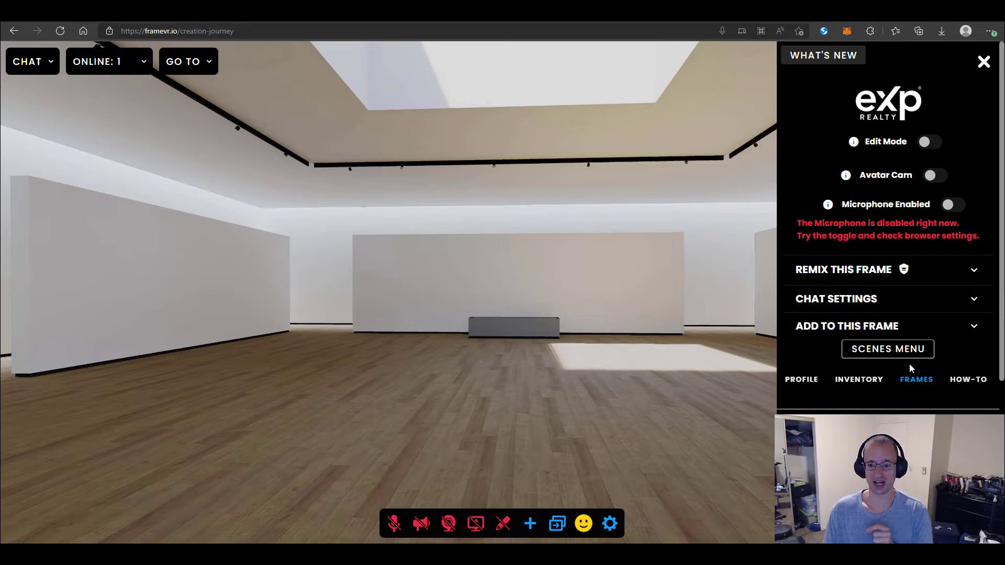
{"action": "left_click", "coordinate": [984, 62]}
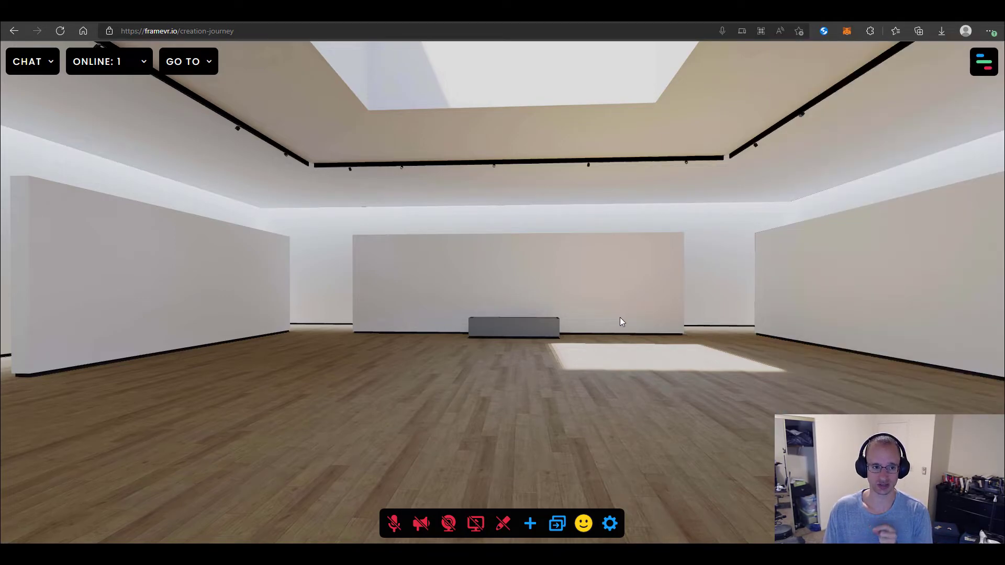
{"action": "left_click", "coordinate": [982, 65]}
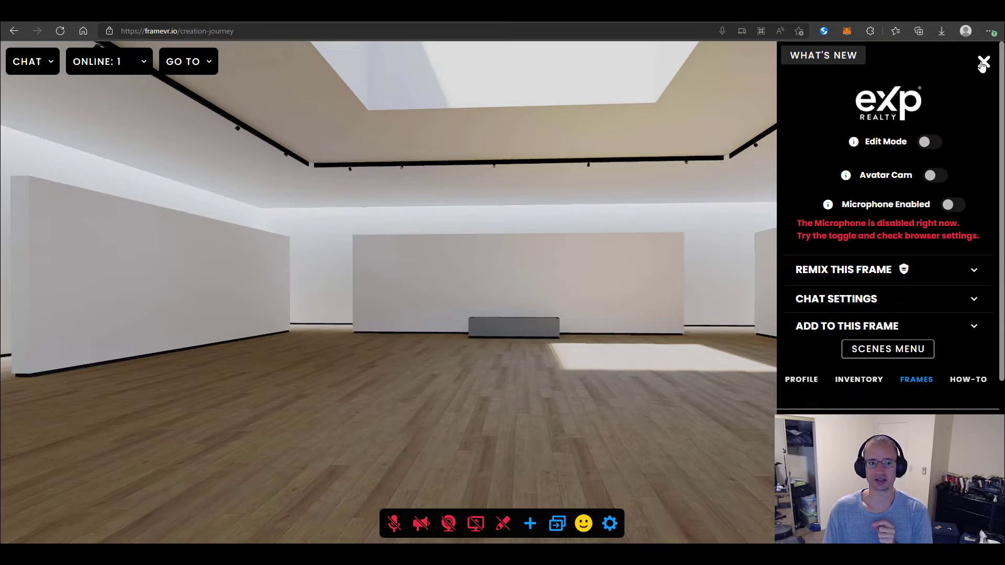
{"action": "left_click_drag", "start_coordinate": [499, 457], "coordinate": [507, 412]}
{"action": "scroll", "coordinate": [803, 328], "scroll_direction": "down", "scroll_amount": 5}
{"action": "scroll", "coordinate": [801, 328], "scroll_direction": "up", "scroll_amount": 5}
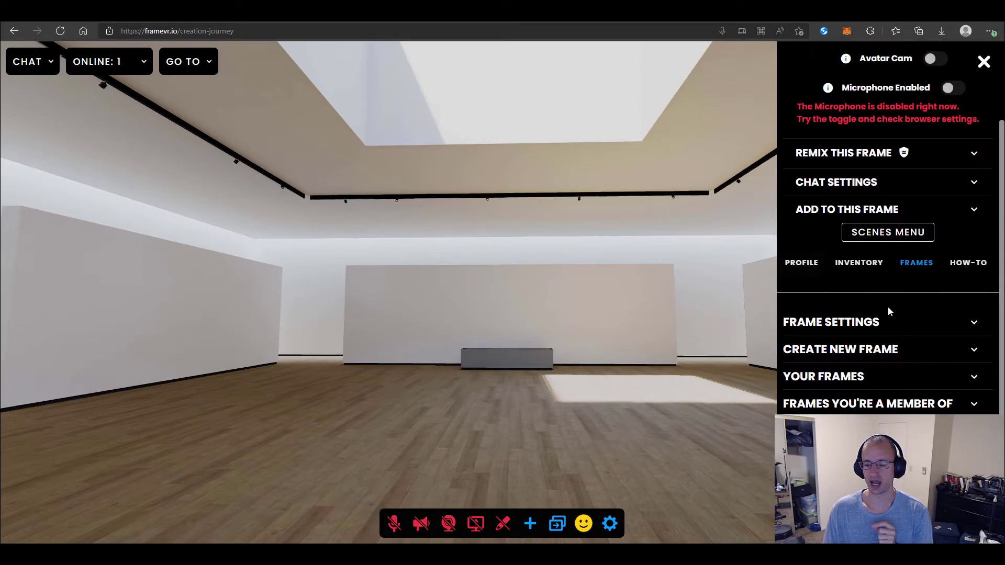
Step: Expand the frame settings and look over the link, password, environment and mode options
{"action": "scroll", "coordinate": [890, 246], "scroll_direction": "down", "scroll_amount": 3}
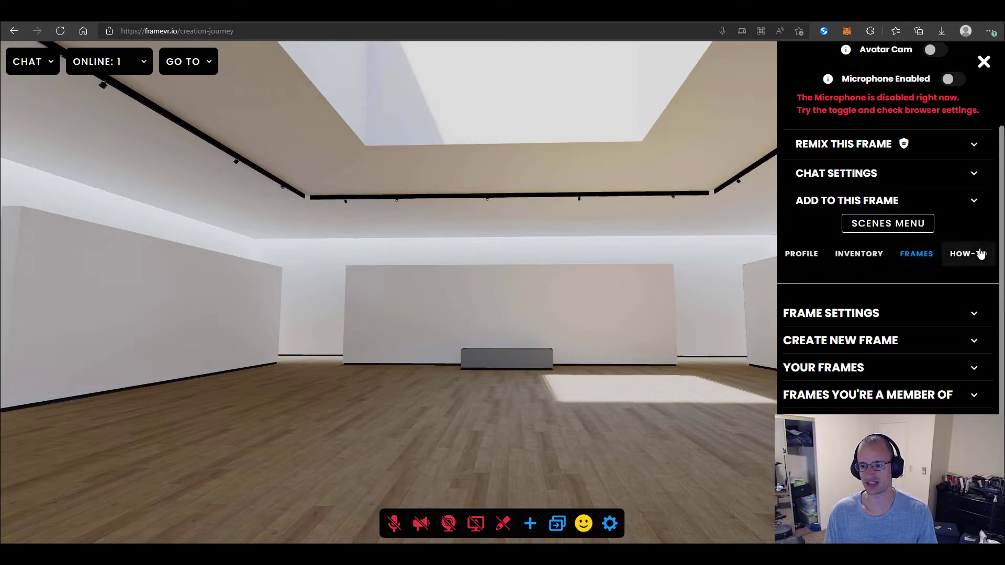
{"action": "left_click", "coordinate": [832, 316]}
{"action": "scroll", "coordinate": [866, 373], "scroll_direction": "down", "scroll_amount": 5}
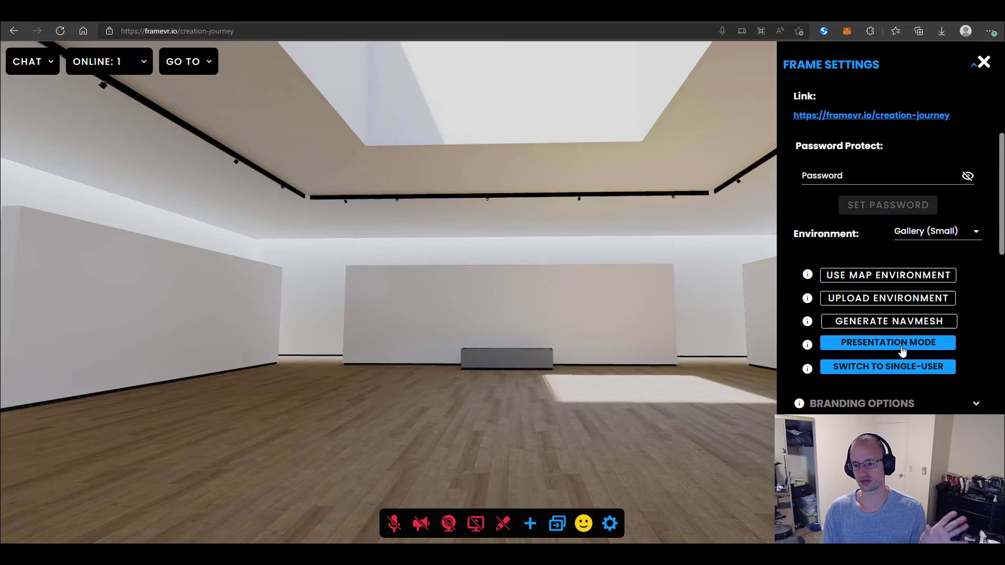
{"action": "scroll", "coordinate": [906, 283], "scroll_direction": "up", "scroll_amount": 3}
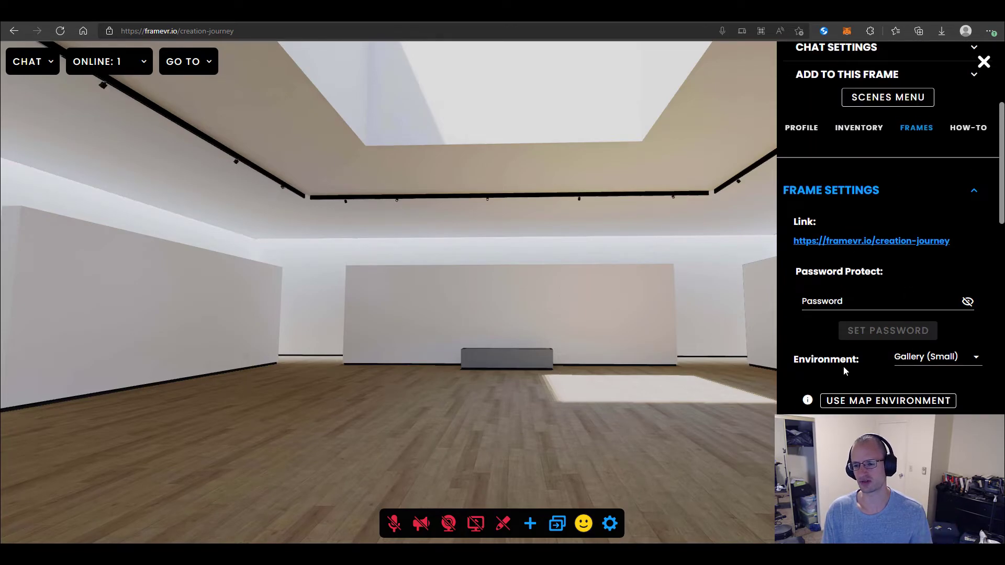
Step: Browse the available environments and change the frame's environment to Resort
{"action": "left_click", "coordinate": [929, 368]}
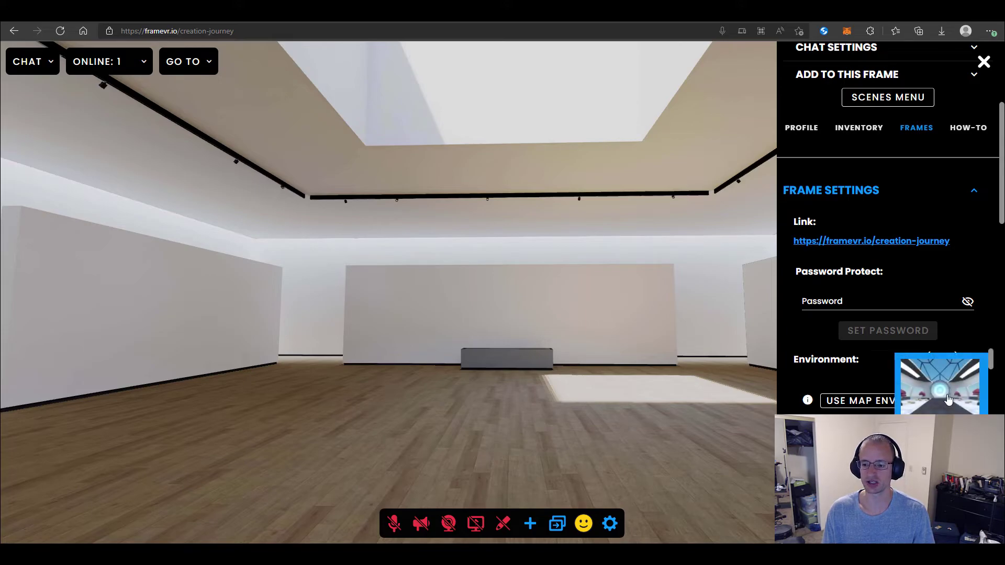
{"action": "scroll", "coordinate": [949, 399], "scroll_direction": "down", "scroll_amount": 2}
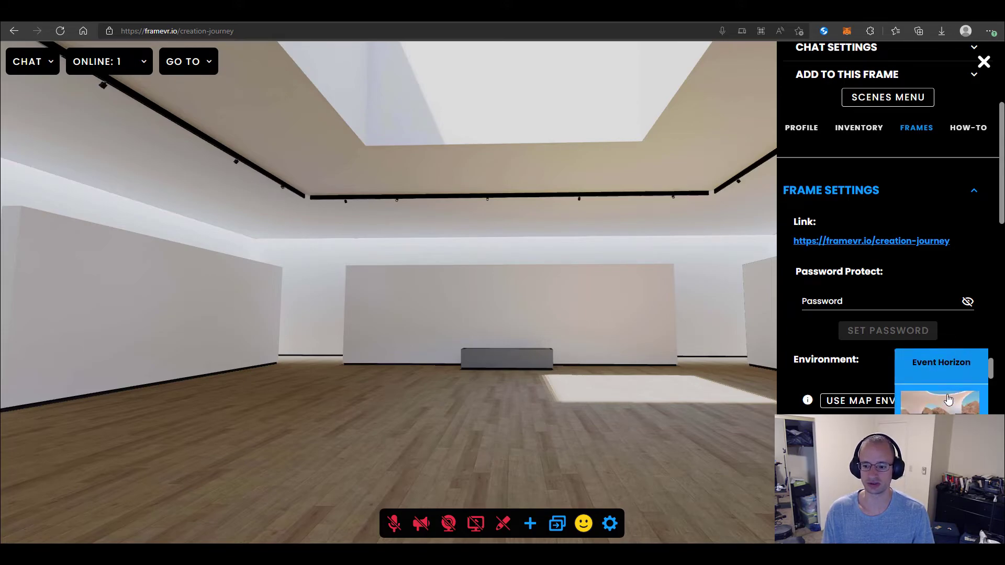
{"action": "scroll", "coordinate": [948, 399], "scroll_direction": "down", "scroll_amount": 5}
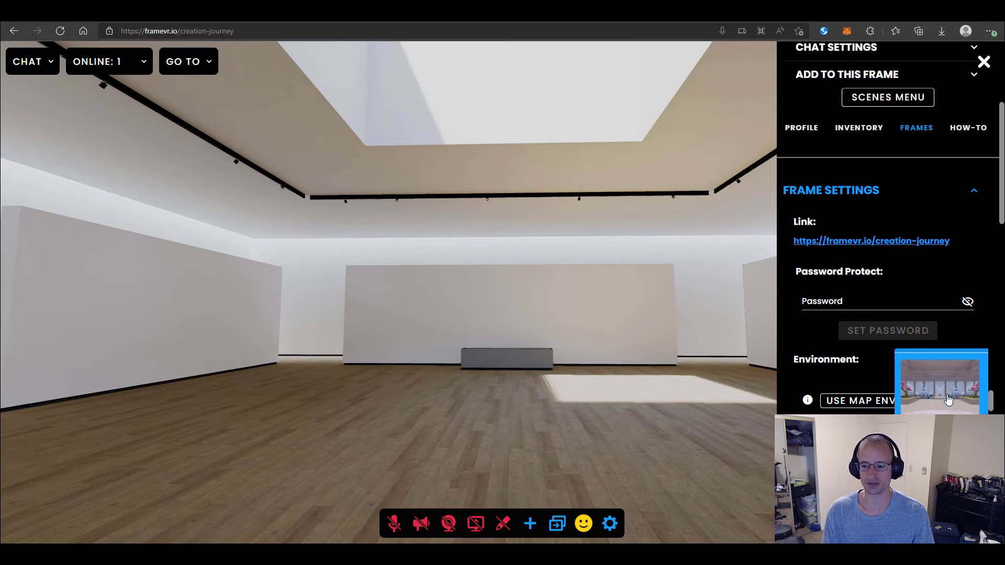
{"action": "scroll", "coordinate": [949, 399], "scroll_direction": "down", "scroll_amount": 8}
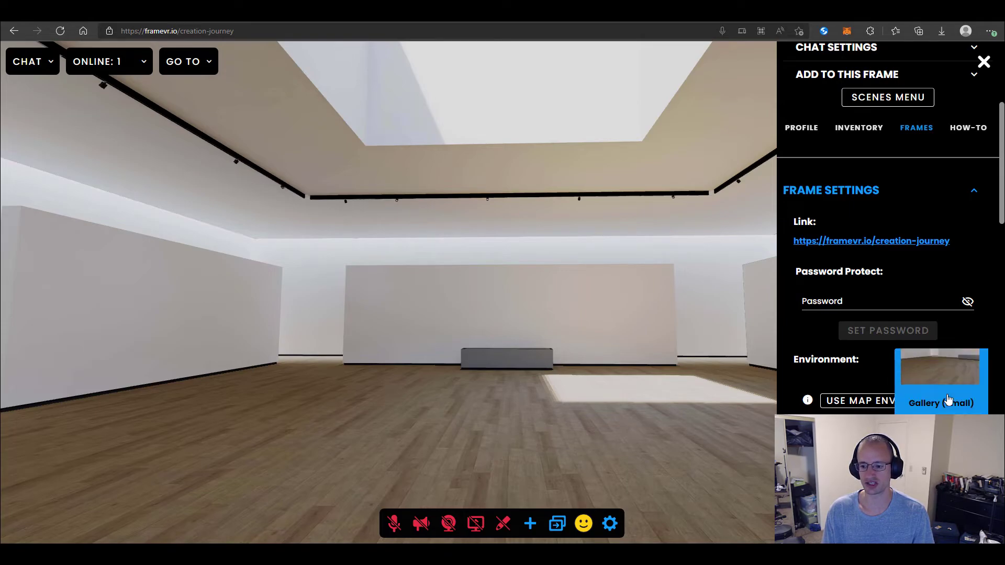
{"action": "scroll", "coordinate": [949, 399], "scroll_direction": "down", "scroll_amount": 3}
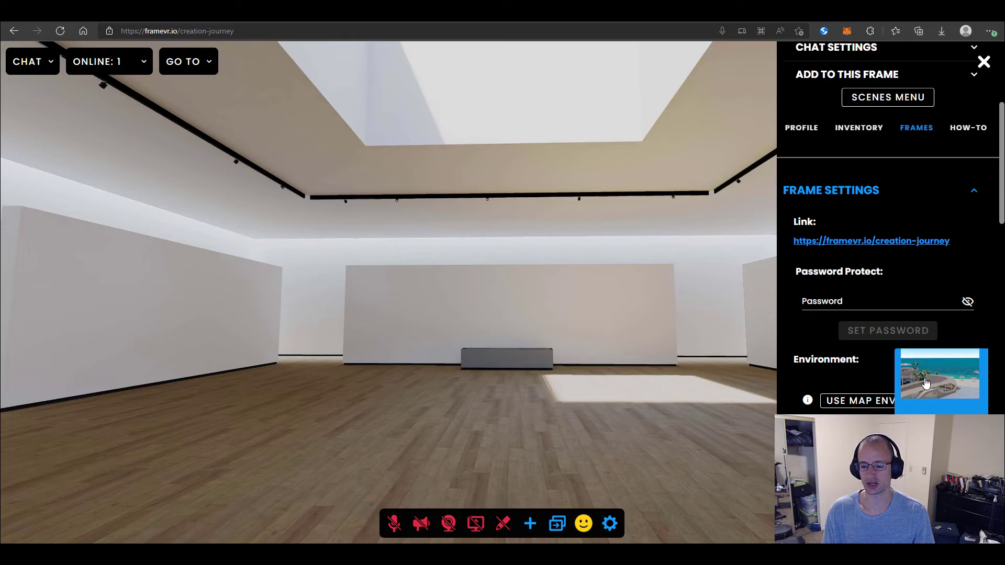
{"action": "scroll", "coordinate": [926, 385], "scroll_direction": "down", "scroll_amount": 2}
{"action": "scroll", "coordinate": [926, 387], "scroll_direction": "up", "scroll_amount": 2}
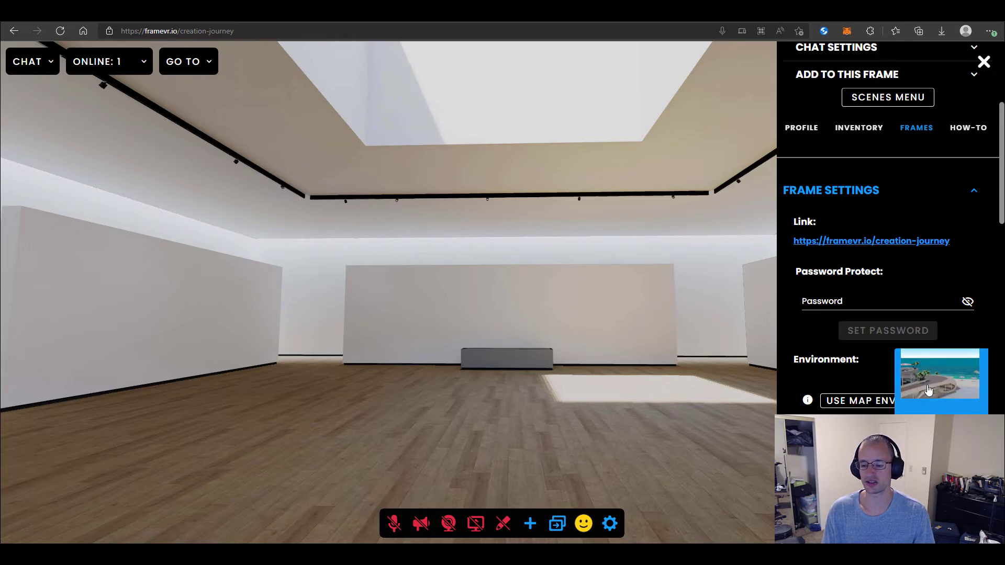
{"action": "left_click", "coordinate": [928, 389]}
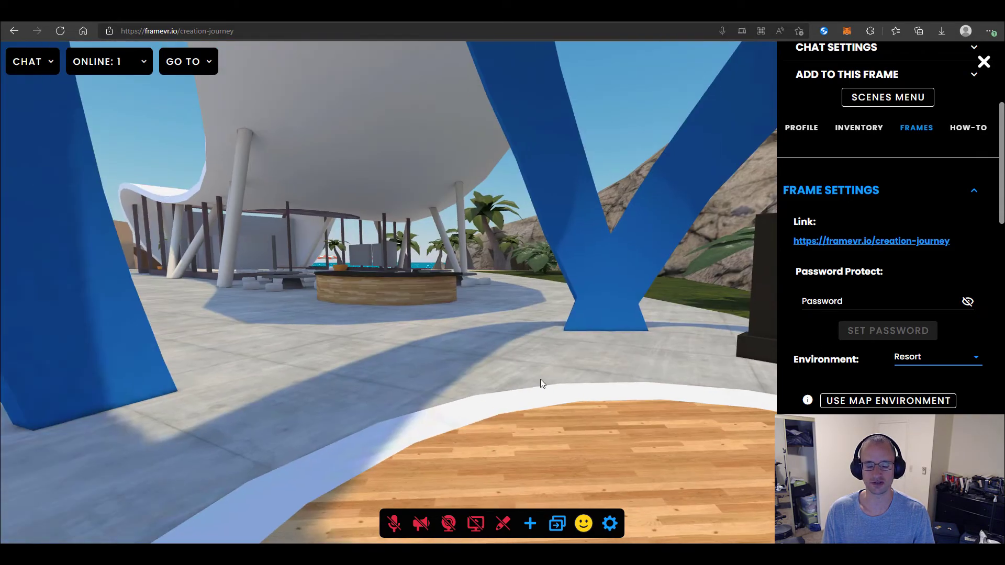
Step: Walk forward onto the resort's paved plaza and turn the view toward the buildings
{"action": "left_click_drag", "start_coordinate": [543, 384], "coordinate": [309, 379]}
{"action": "key", "text": "w"}
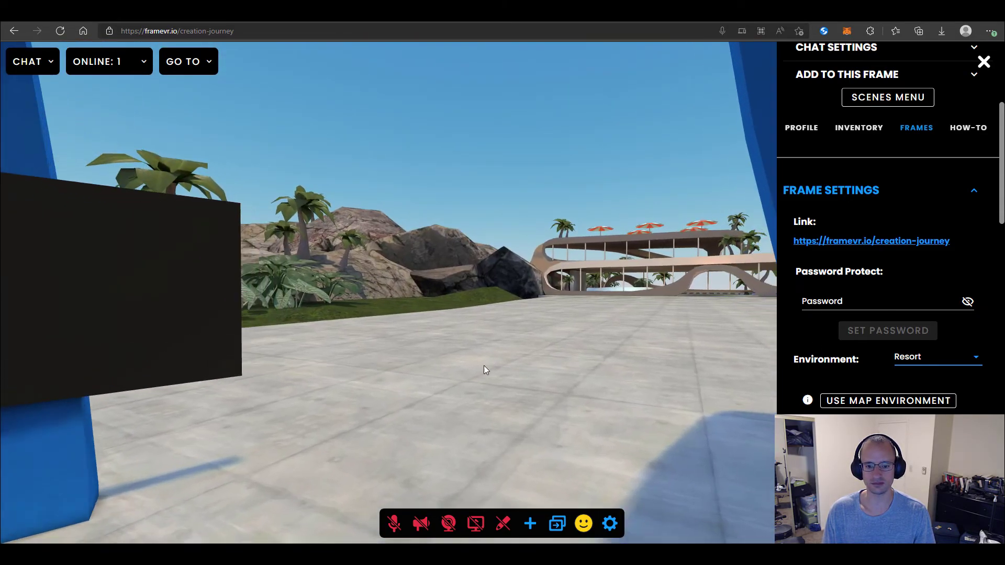
{"action": "left_click_drag", "start_coordinate": [618, 388], "coordinate": [706, 396]}
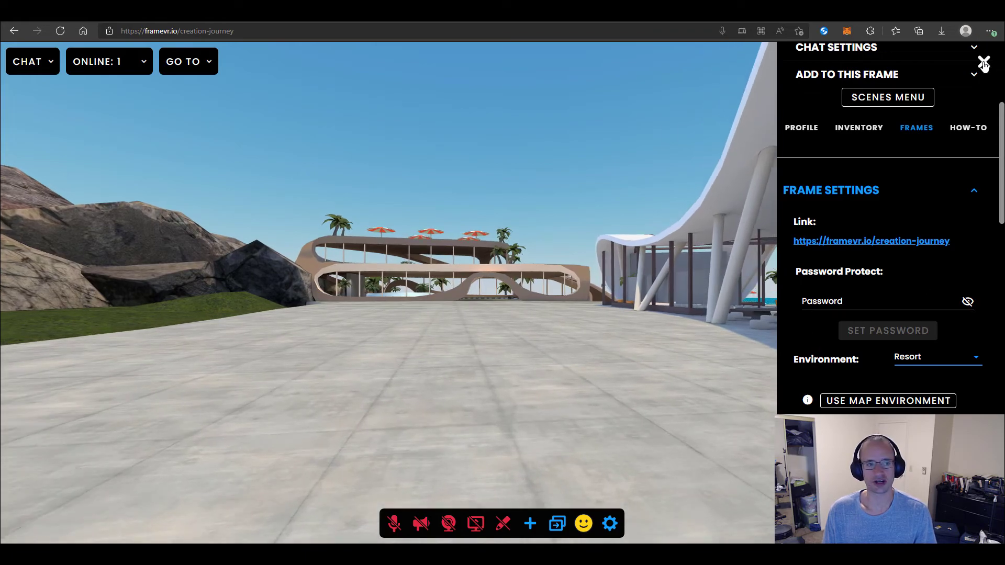
Step: Hide and reopen the sidebar, then review the frame's environment settings, including the explanation of the map environment
{"action": "left_click", "coordinate": [983, 62]}
{"action": "left_click", "coordinate": [983, 62]}
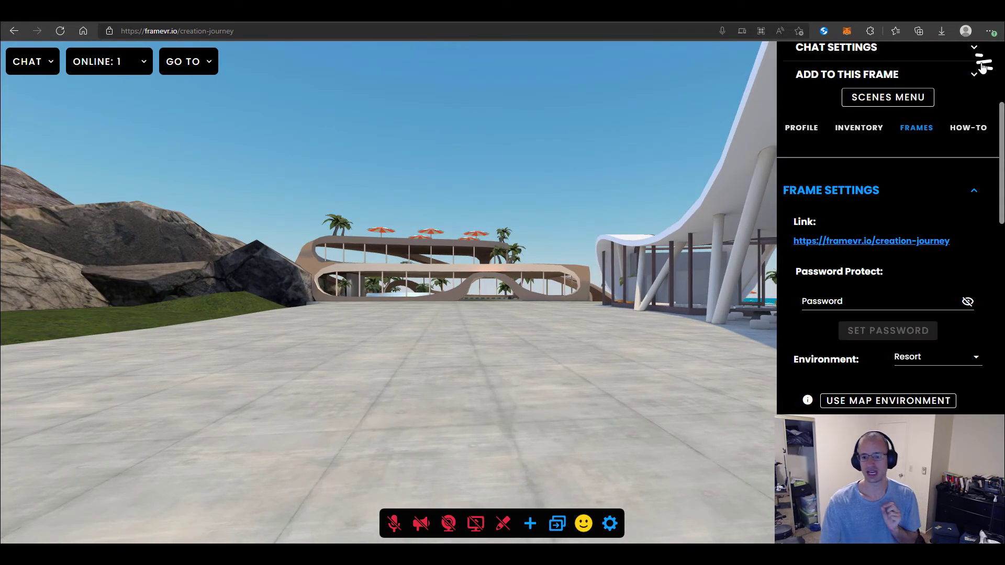
{"action": "scroll", "coordinate": [927, 267], "scroll_direction": "down", "scroll_amount": 2}
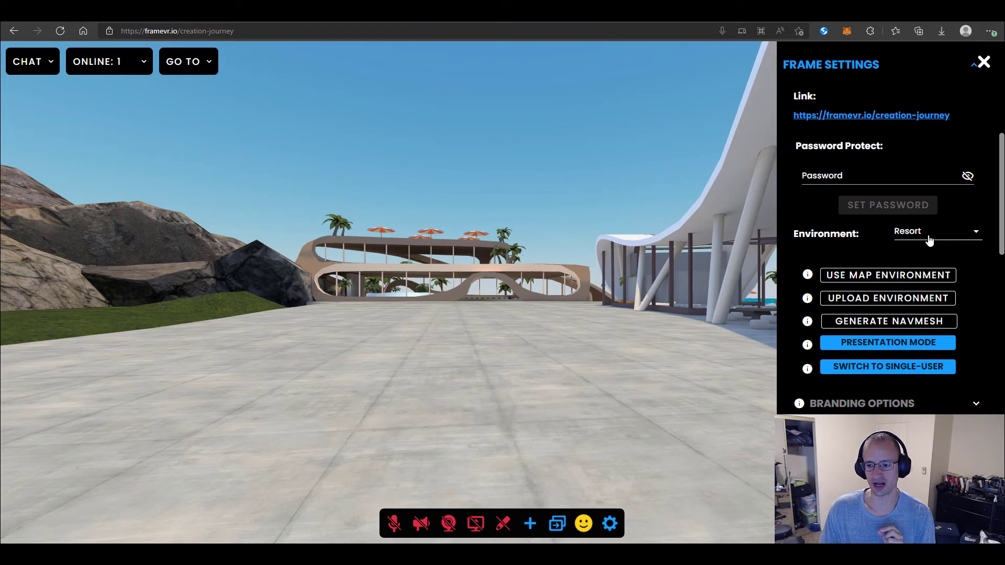
{"action": "scroll", "coordinate": [929, 240], "scroll_direction": "up", "scroll_amount": 5}
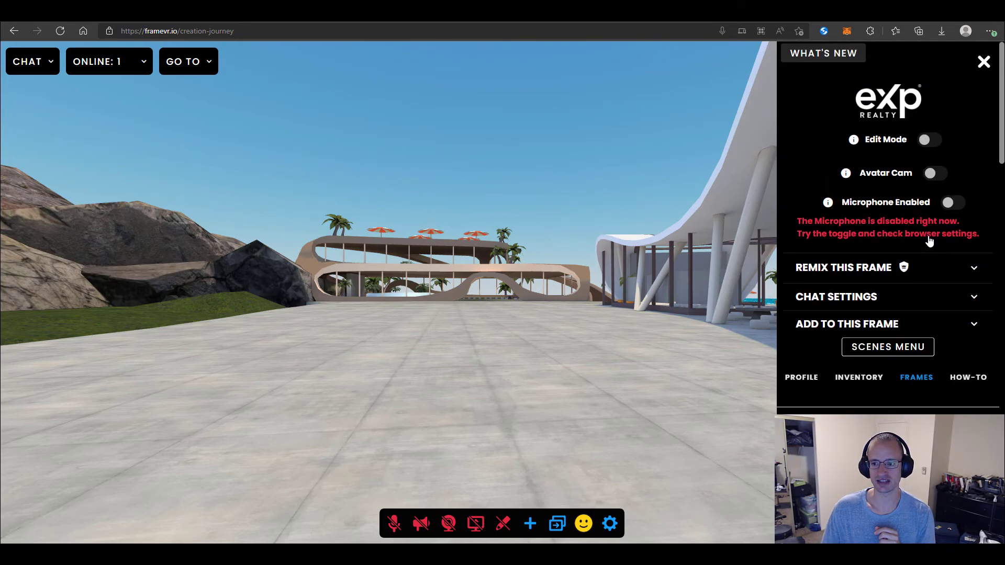
{"action": "scroll", "coordinate": [936, 214], "scroll_direction": "down", "scroll_amount": 5}
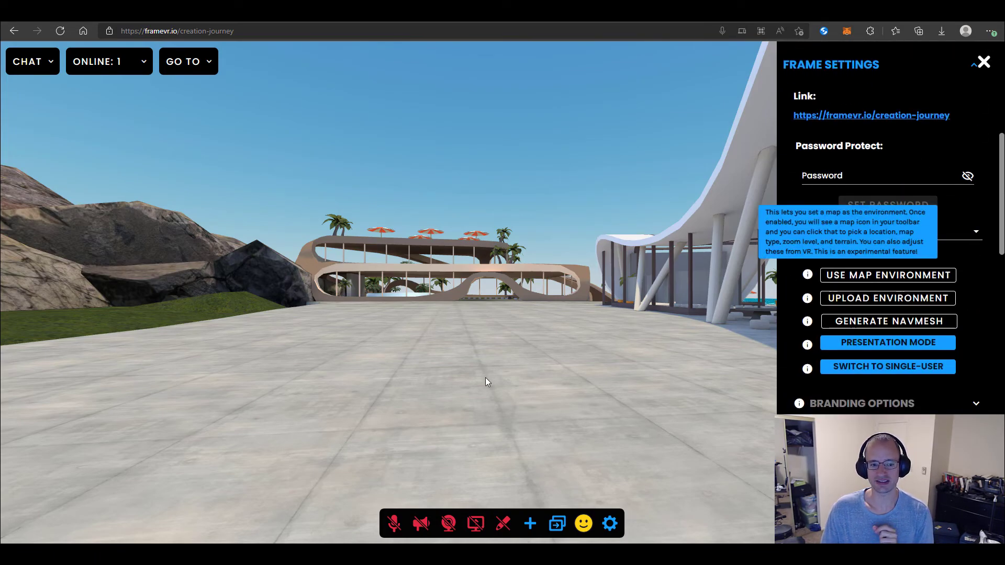
Step: Turn the view toward the white-roofed pavilion and close the sidebar
{"action": "left_click_drag", "start_coordinate": [484, 374], "coordinate": [649, 435]}
{"action": "left_click_drag", "start_coordinate": [505, 423], "coordinate": [519, 365]}
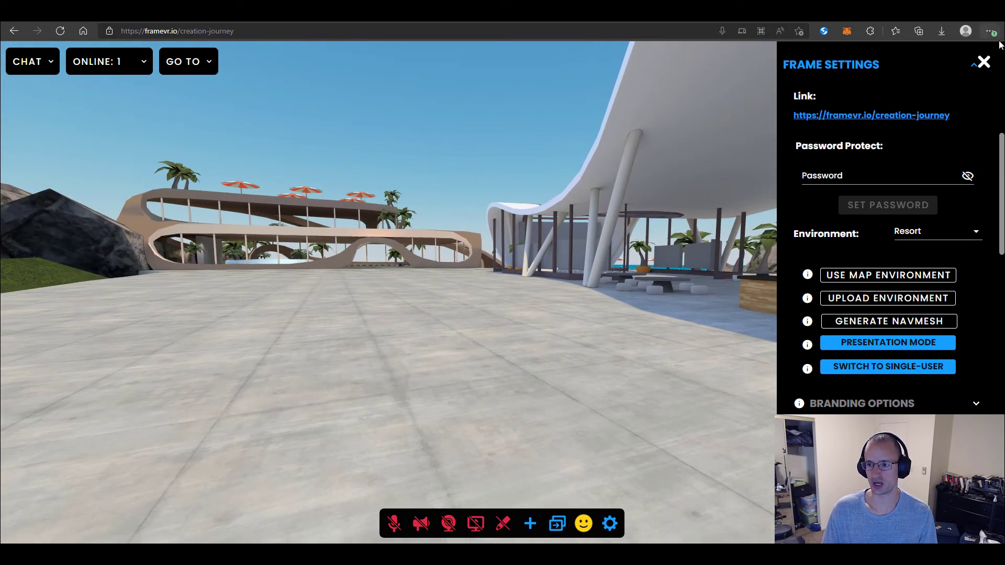
{"action": "left_click", "coordinate": [984, 62]}
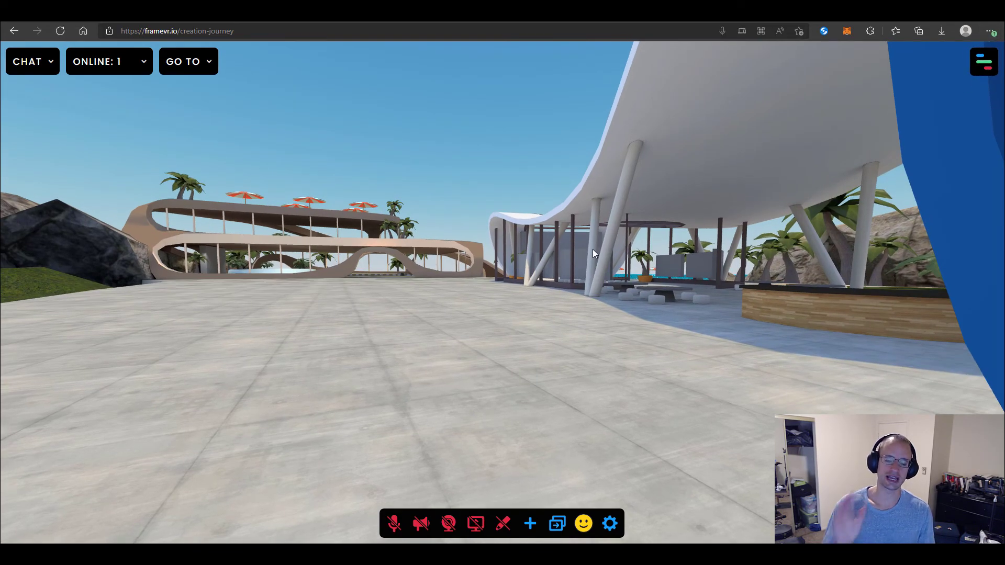
Step: Move back and forth on the plaza, then look over the asset types that can be added to the frame
{"action": "left_click_drag", "start_coordinate": [542, 374], "coordinate": [522, 378]}
{"action": "key", "text": "s"}
{"action": "key", "text": "w"}
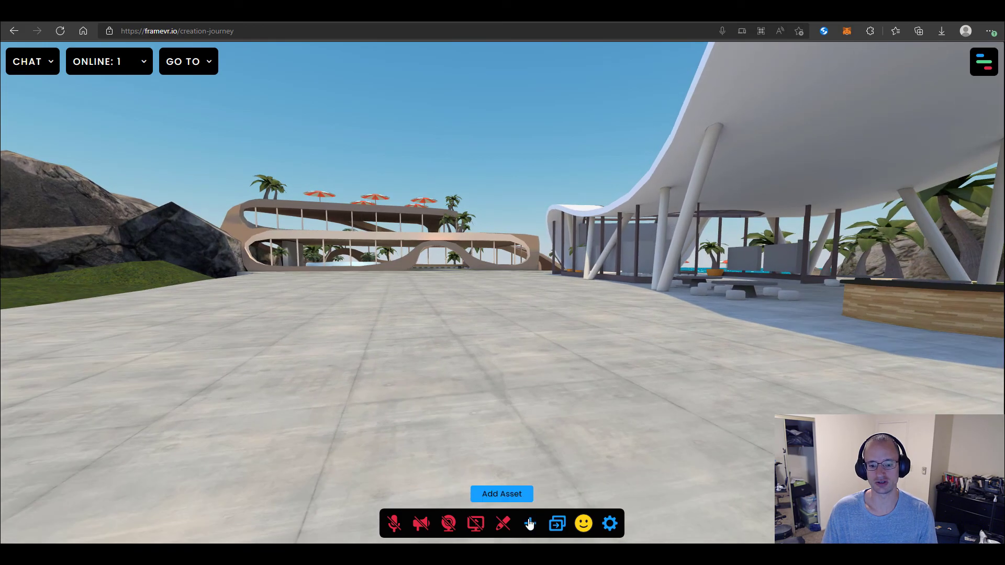
{"action": "left_click", "coordinate": [529, 524]}
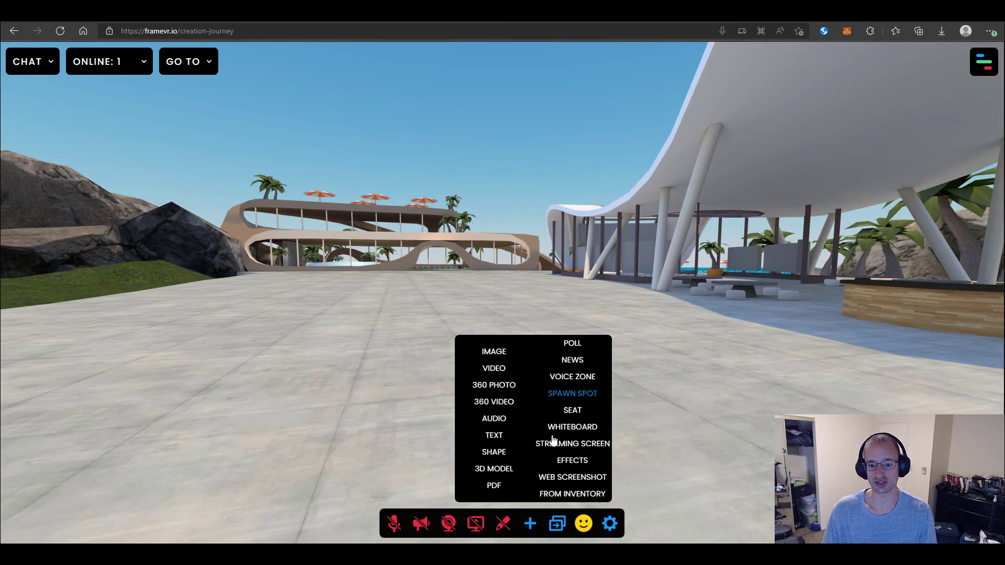
{"action": "left_click", "coordinate": [529, 525]}
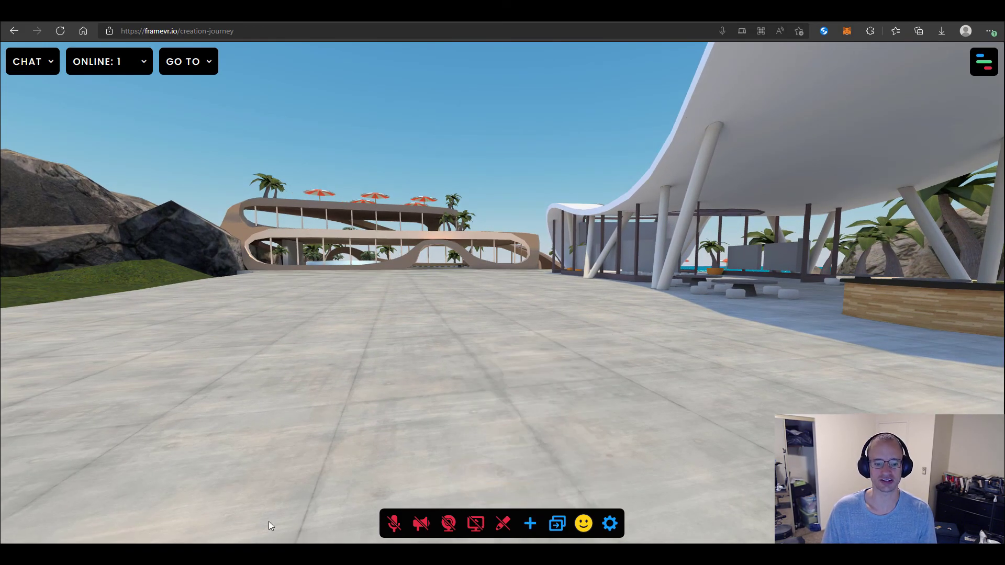